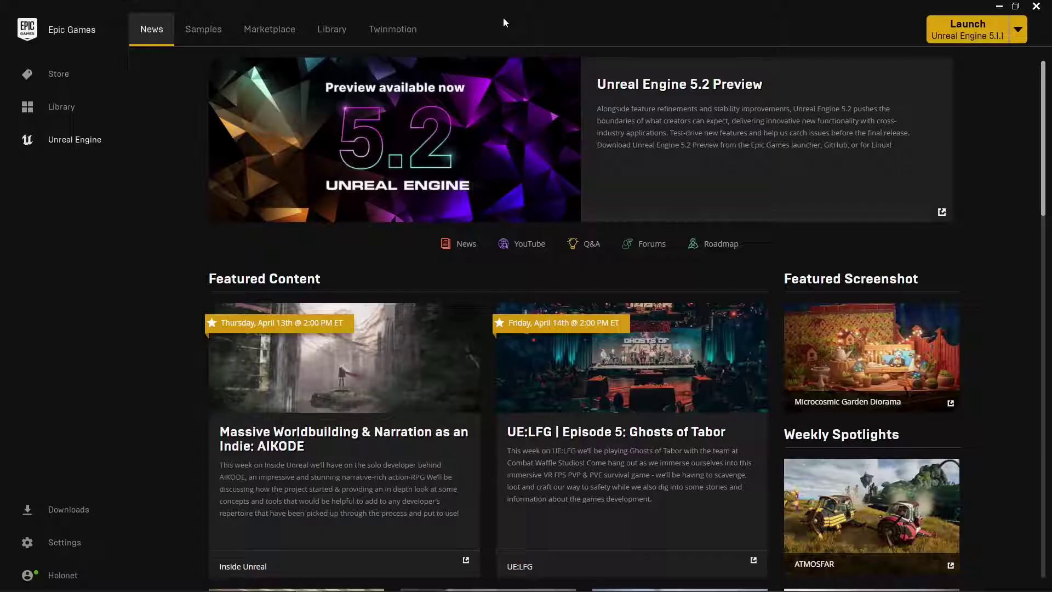
# Browse the free Marketplace products, then open the Library with the 5.1.1 engine, Sandbox and Jejumok Gwana
pyautogui.click(274, 37)
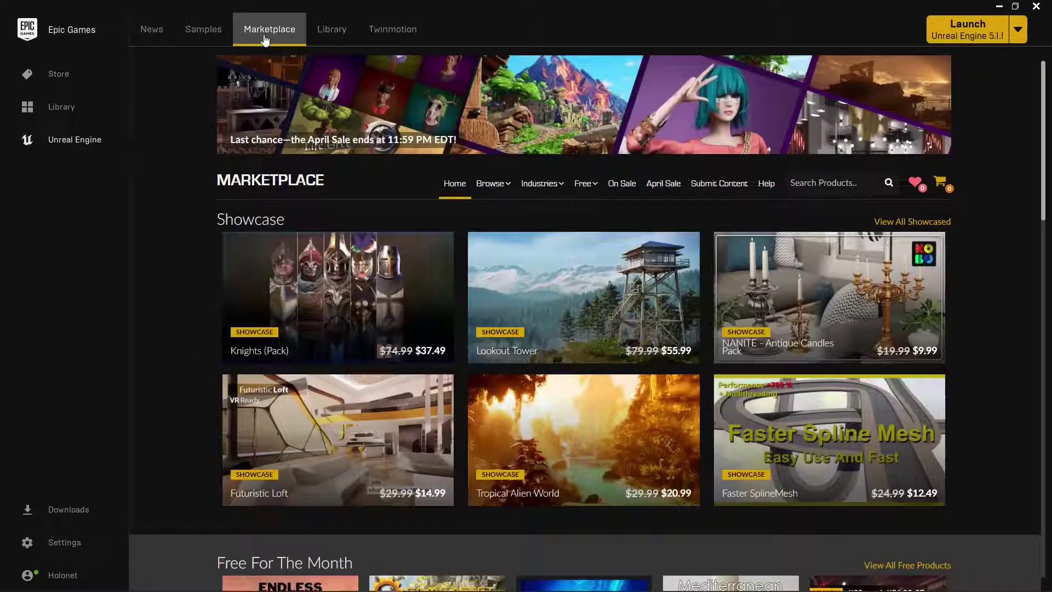
pyautogui.click(586, 184)
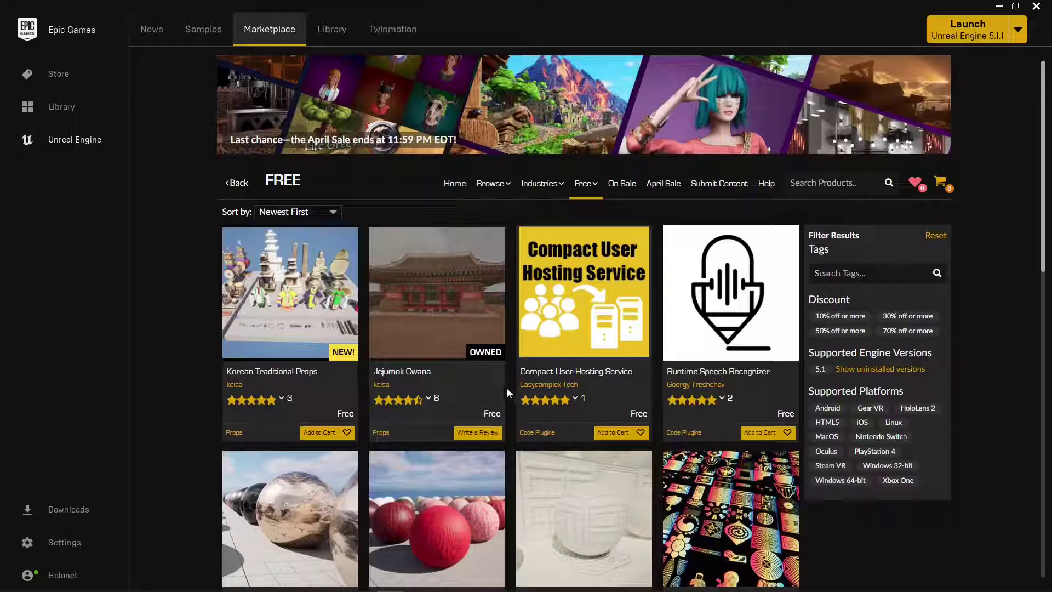
pyautogui.moveTo(446, 296)
pyautogui.click(336, 28)
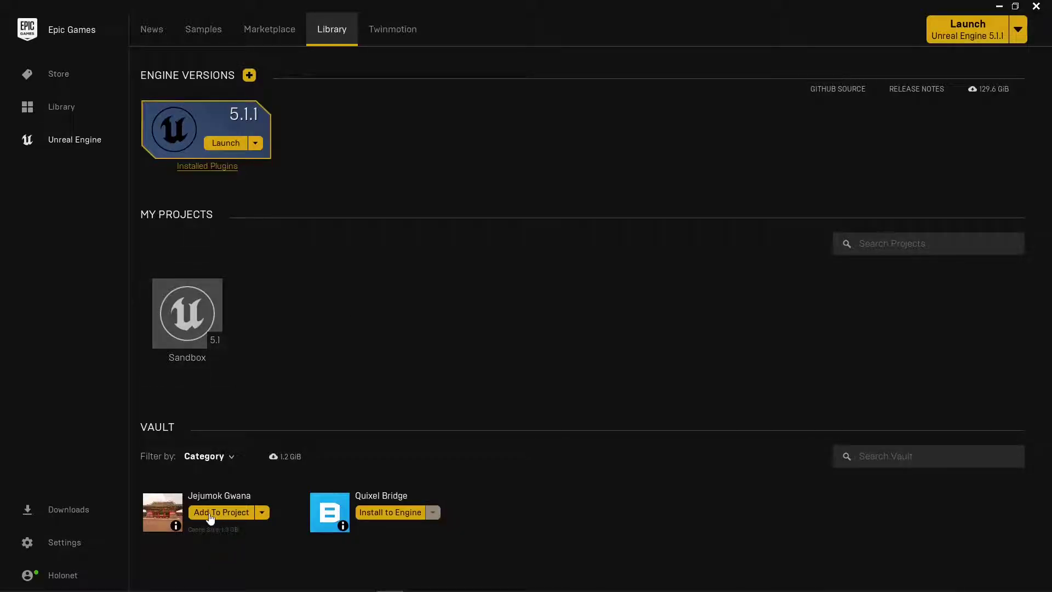
pyautogui.moveTo(182, 322)
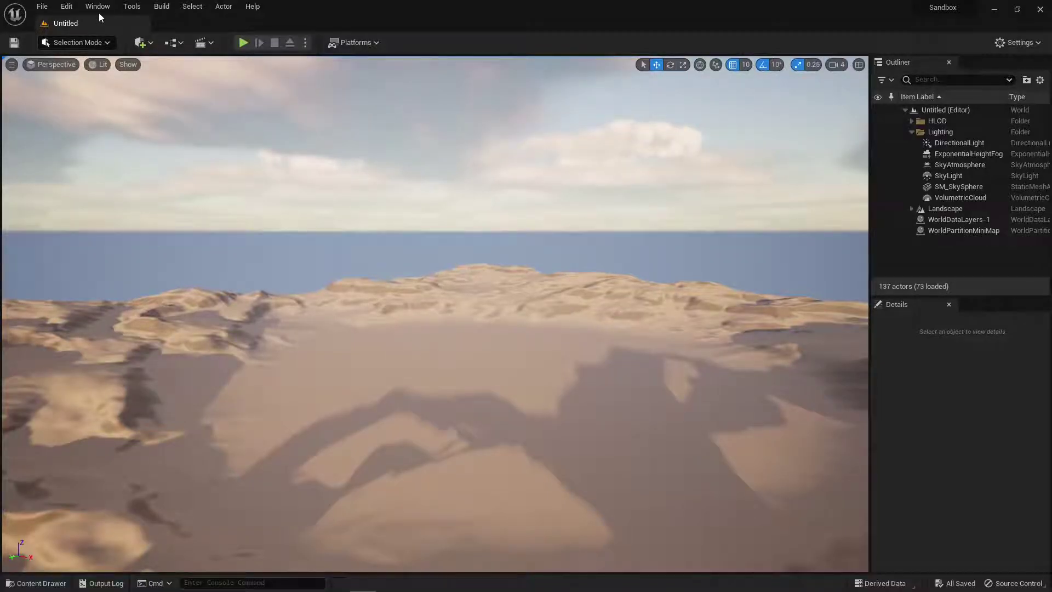
# Dock Content Browser 1 beside the viewport, showing the project's Content folder
pyautogui.click(48, 584)
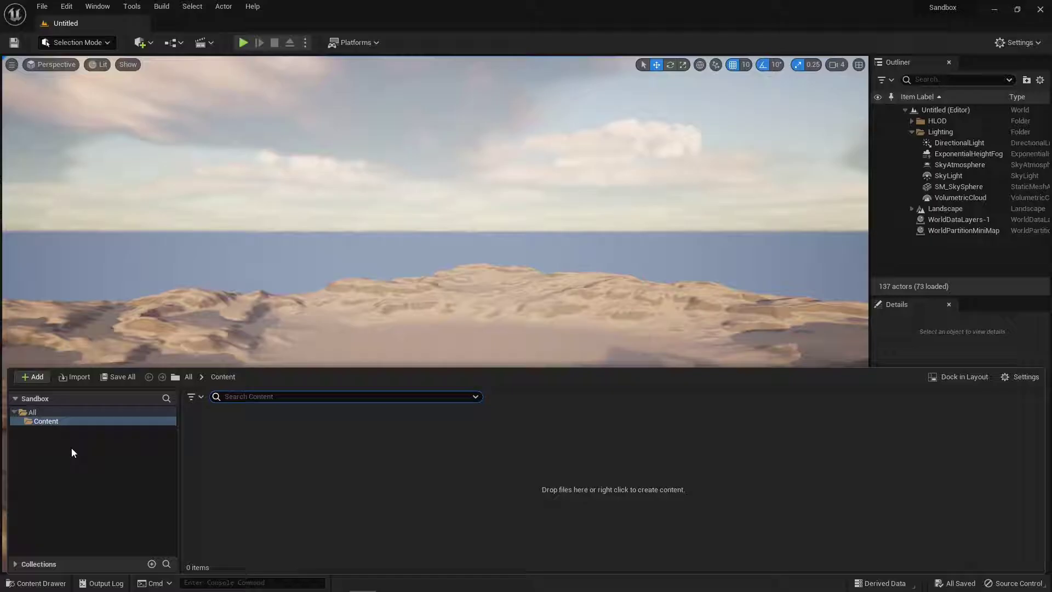
pyautogui.click(42, 581)
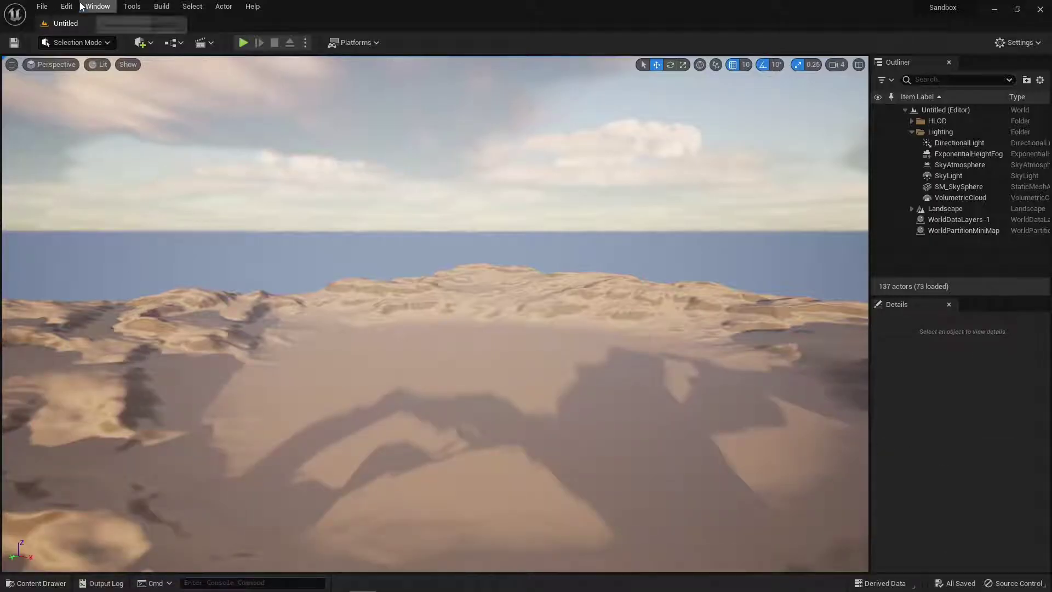
pyautogui.click(68, 6)
pyautogui.moveTo(98, 7)
pyautogui.moveTo(164, 49)
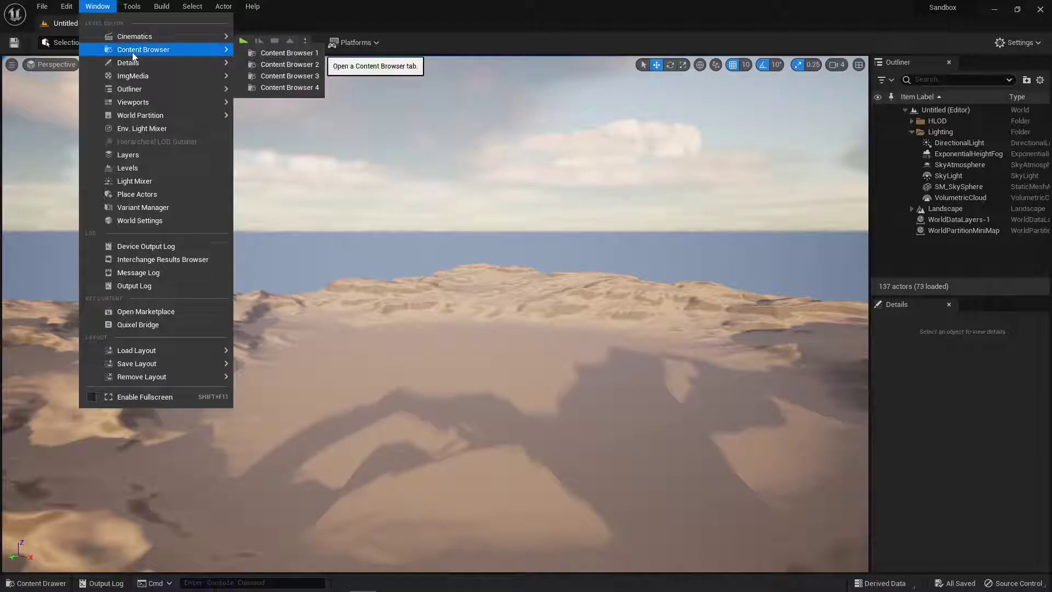
pyautogui.click(271, 53)
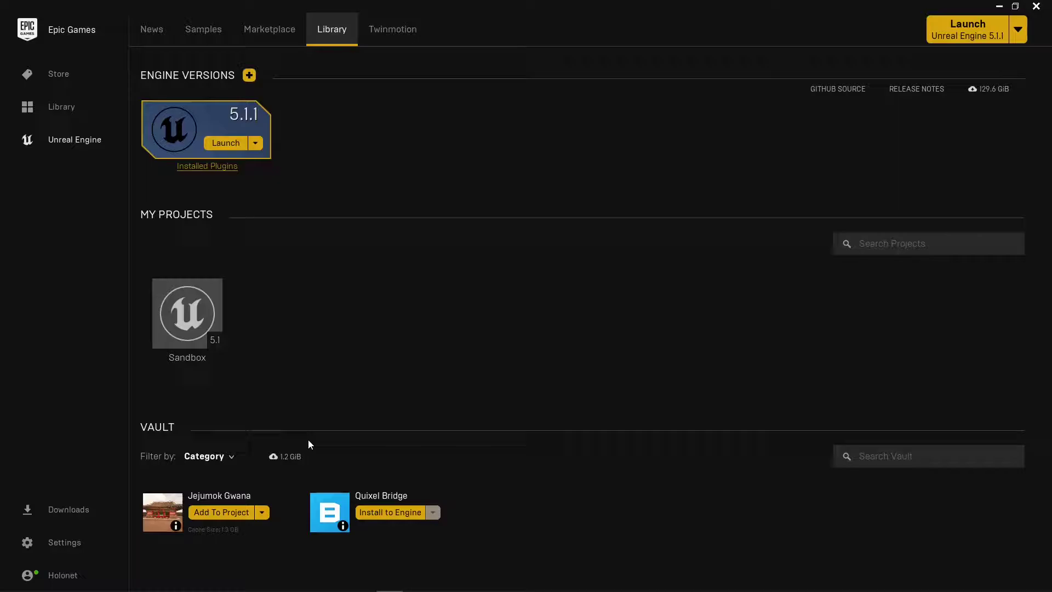
# Add Jejumok Gwana to the Sandbox project, keeping only compatible projects listed
pyautogui.click(225, 510)
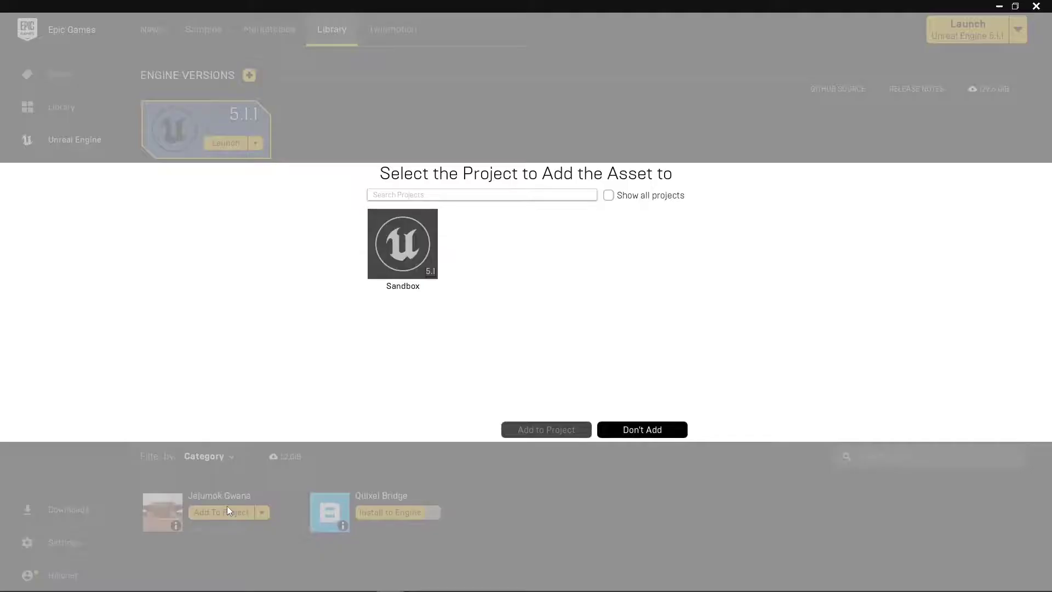
pyautogui.click(395, 245)
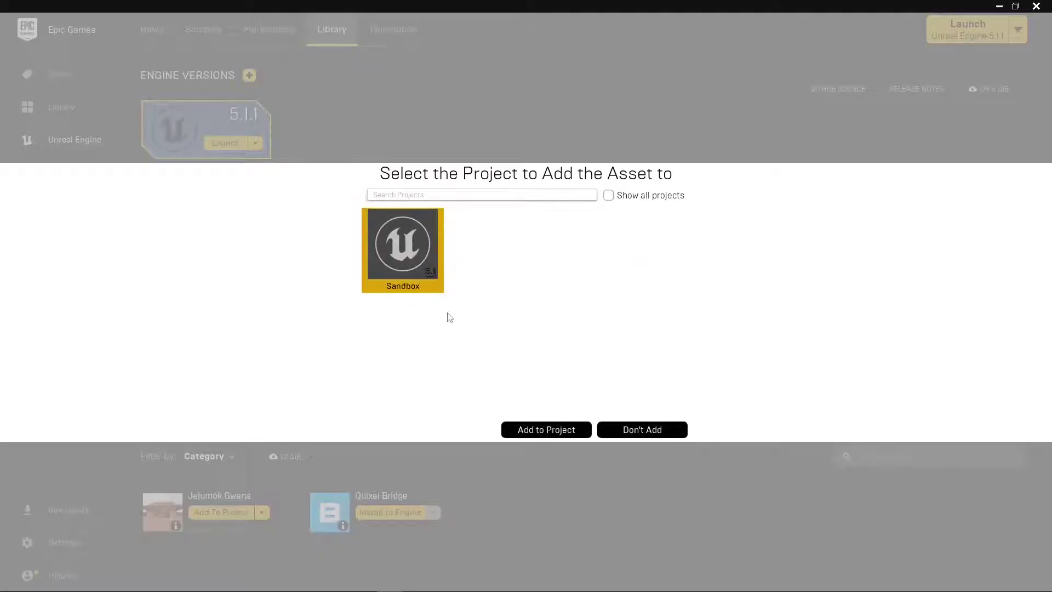
pyautogui.click(609, 196)
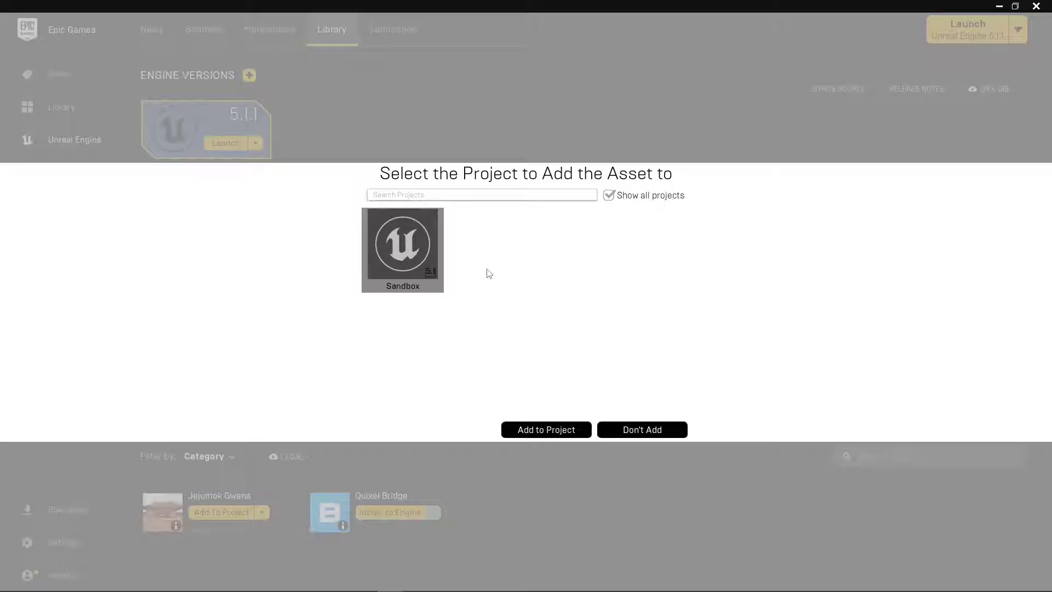
pyautogui.click(609, 195)
pyautogui.click(541, 430)
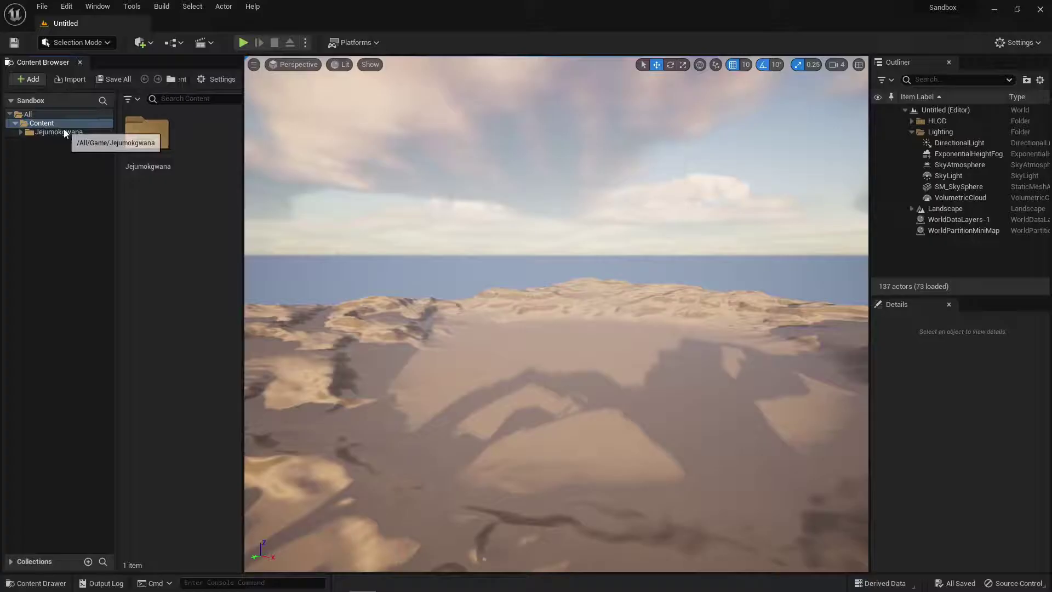
# Open the Demo level from Jejumokgwana's Level folder and fly toward the pavilion
pyautogui.click(57, 132)
pyautogui.click(21, 133)
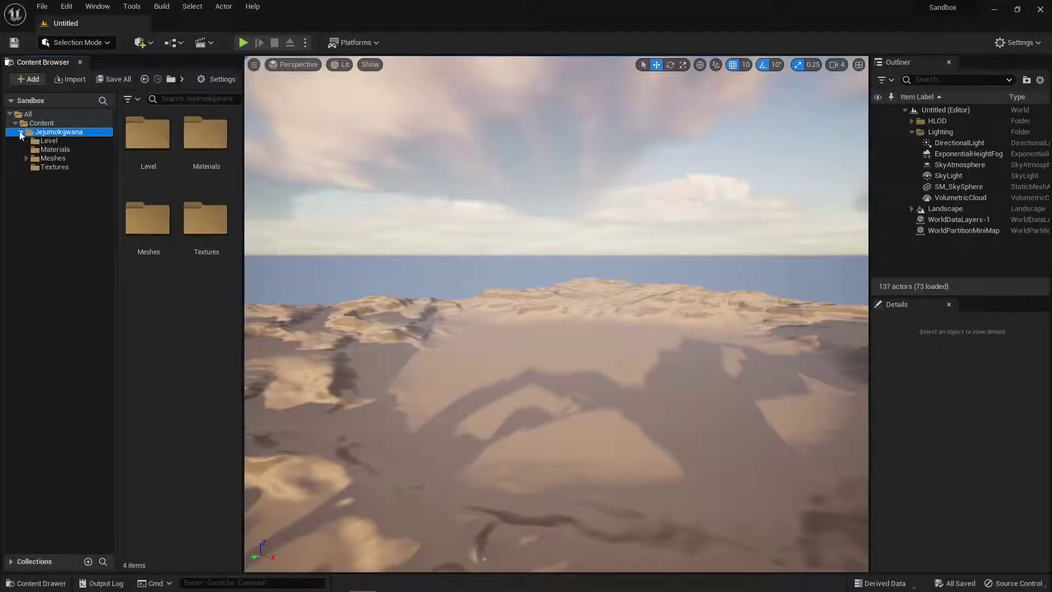
pyautogui.click(64, 141)
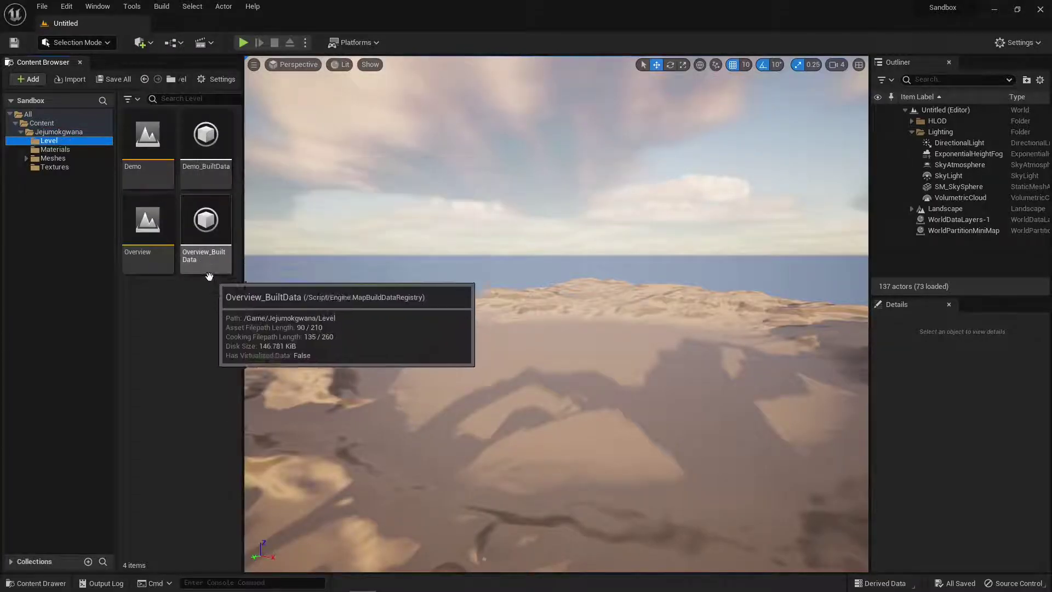
pyautogui.doubleClick(148, 135)
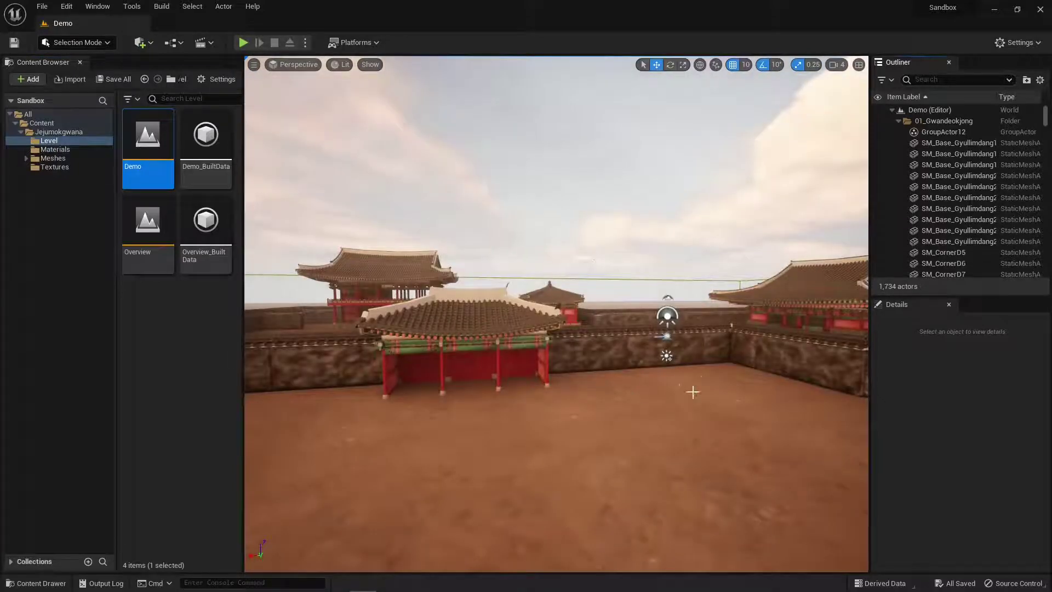
pyautogui.moveTo(693, 392); pyautogui.dragTo(690, 353)
# Select the pavilion group and browse the Building_Pillars meshes in the Meshes folder
pyautogui.click(657, 299)
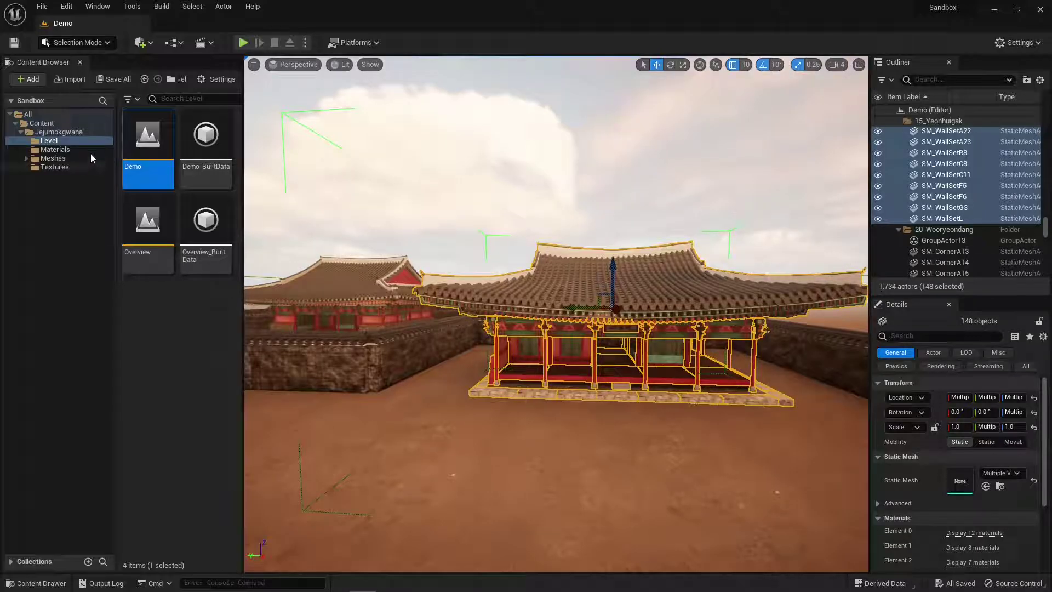
pyautogui.doubleClick(67, 157)
pyautogui.click(70, 166)
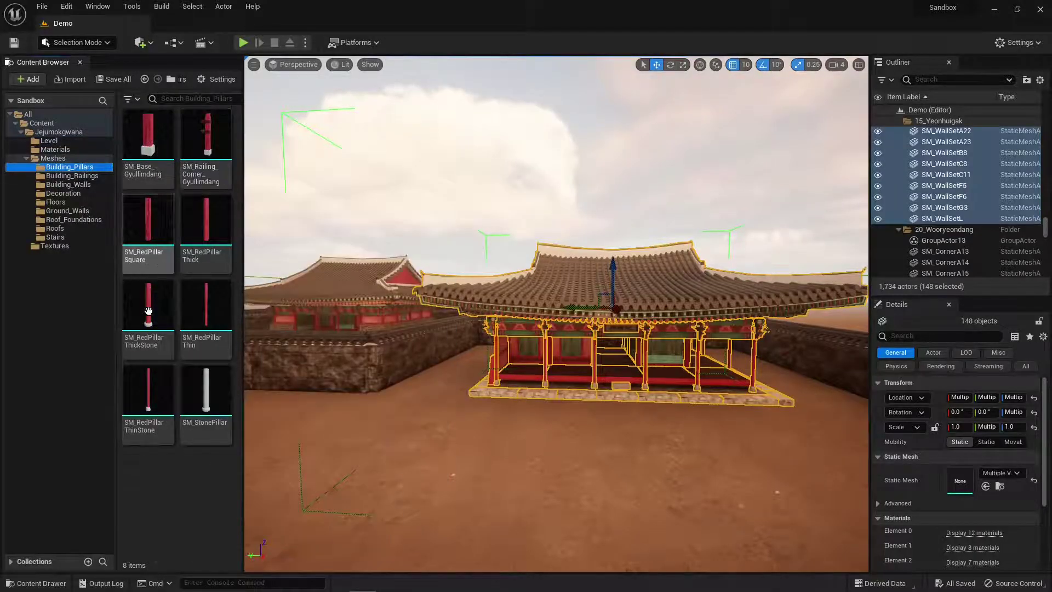
pyautogui.moveTo(164, 384)
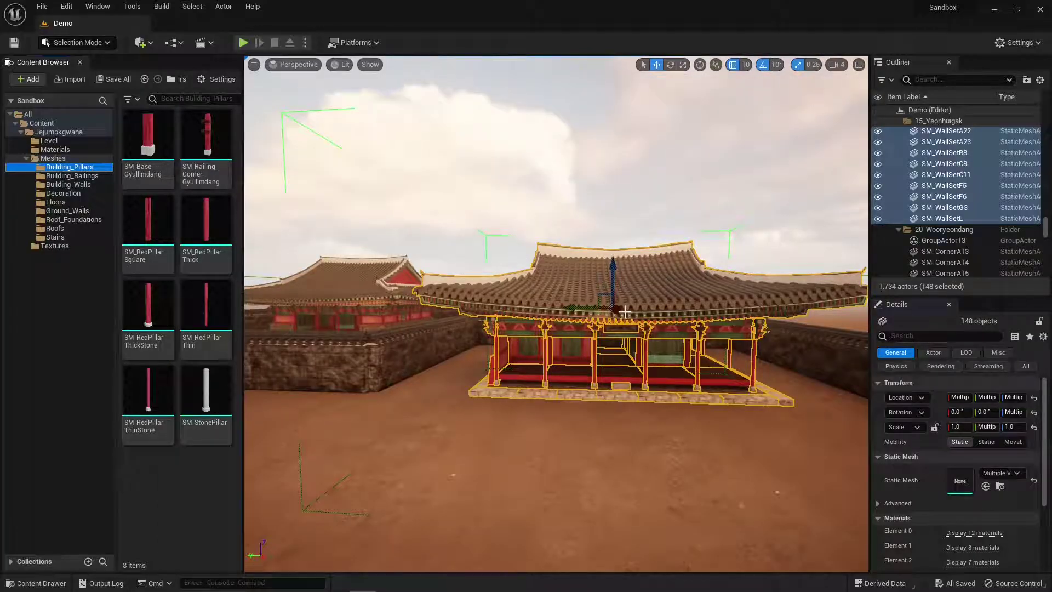
pyautogui.press('Left')
pyautogui.press('Left')
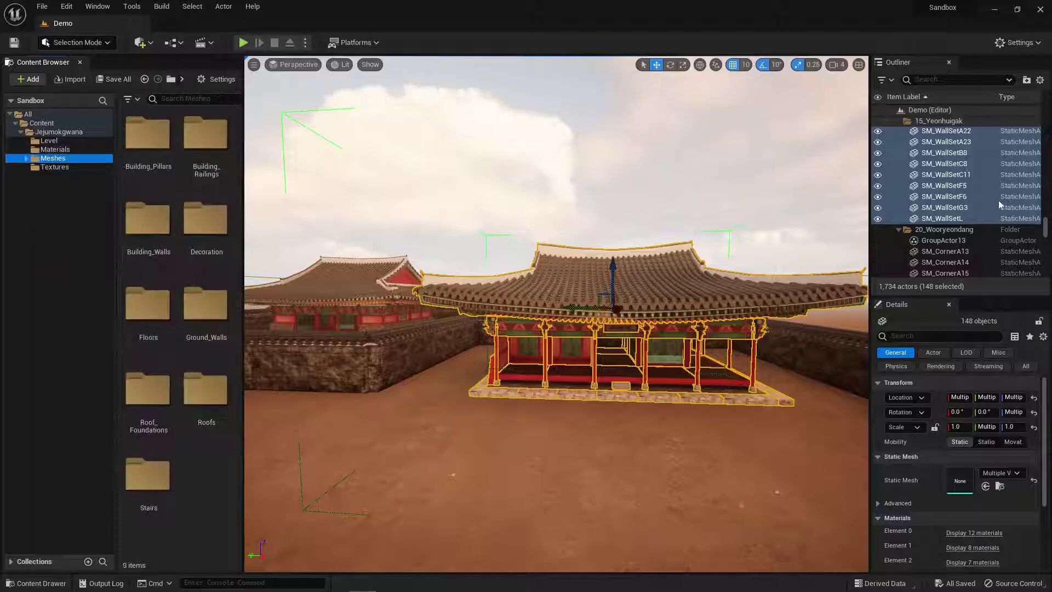
pyautogui.moveTo(1044, 225); pyautogui.dragTo(973, 218)
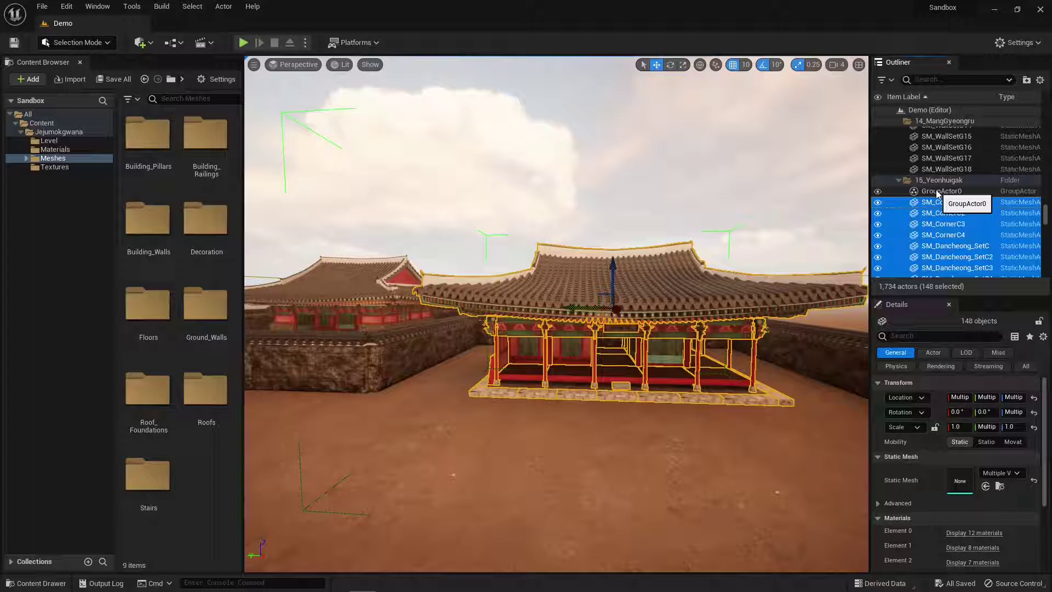
# Add GroupActor0 from the Outliner so all 149 pavilion objects are selected
pyautogui.keyDown('ctrl'); pyautogui.click(937, 193); pyautogui.keyUp('ctrl')
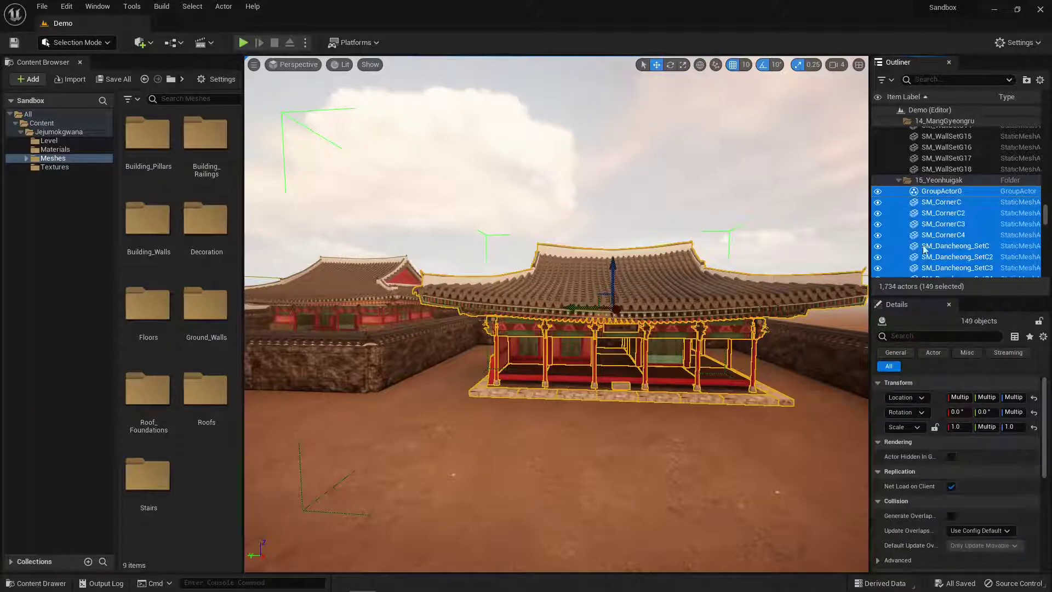
pyautogui.click(94, 8)
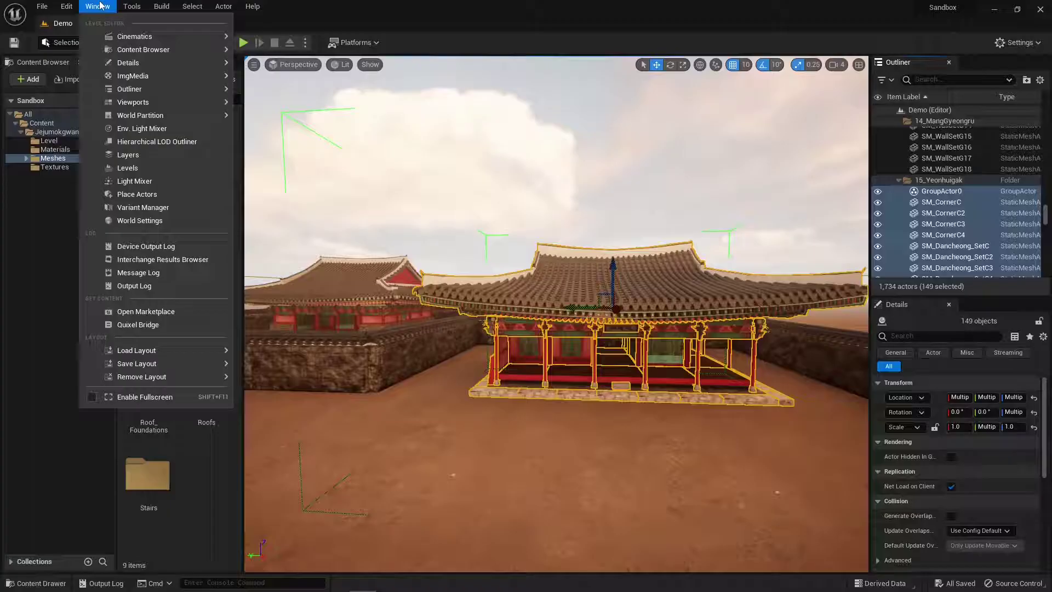
pyautogui.moveTo(132, 6)
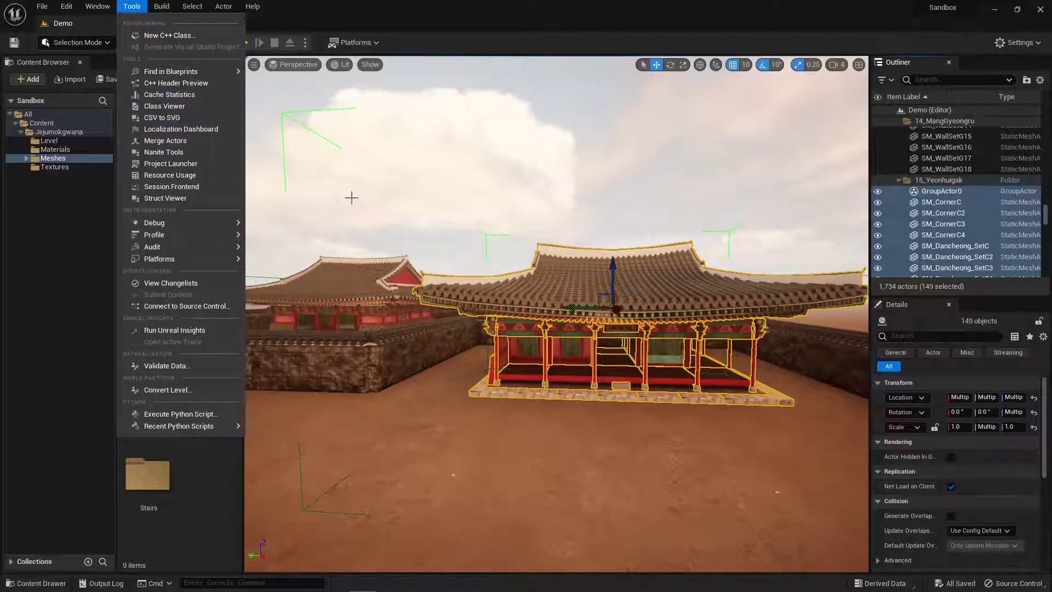
pyautogui.click(624, 8)
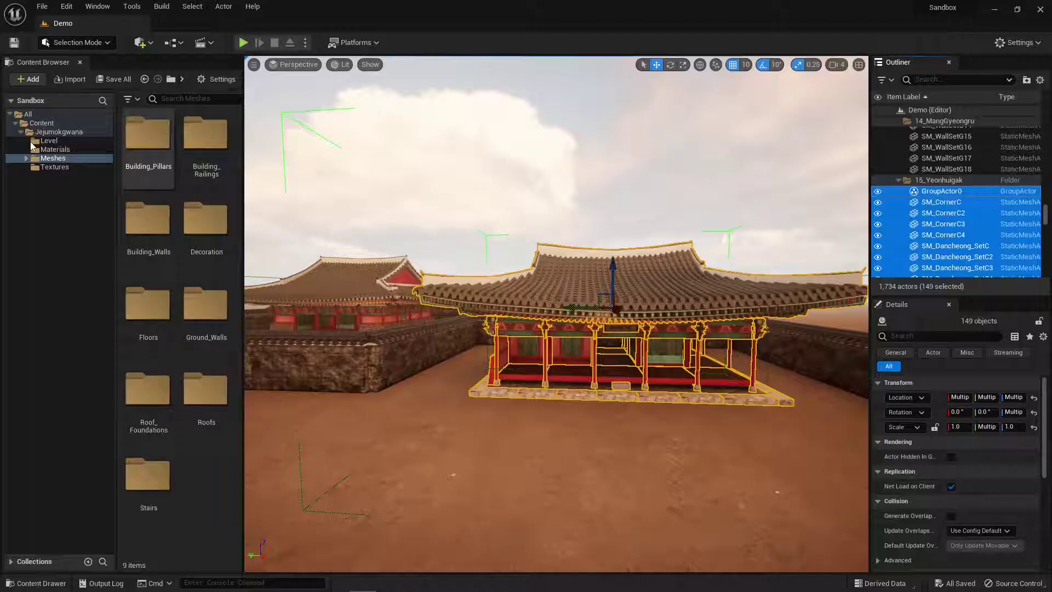
# Export the selection into a new JapaneseBuilding1 folder with the file name JapaneseBuilding1
pyautogui.click(43, 7)
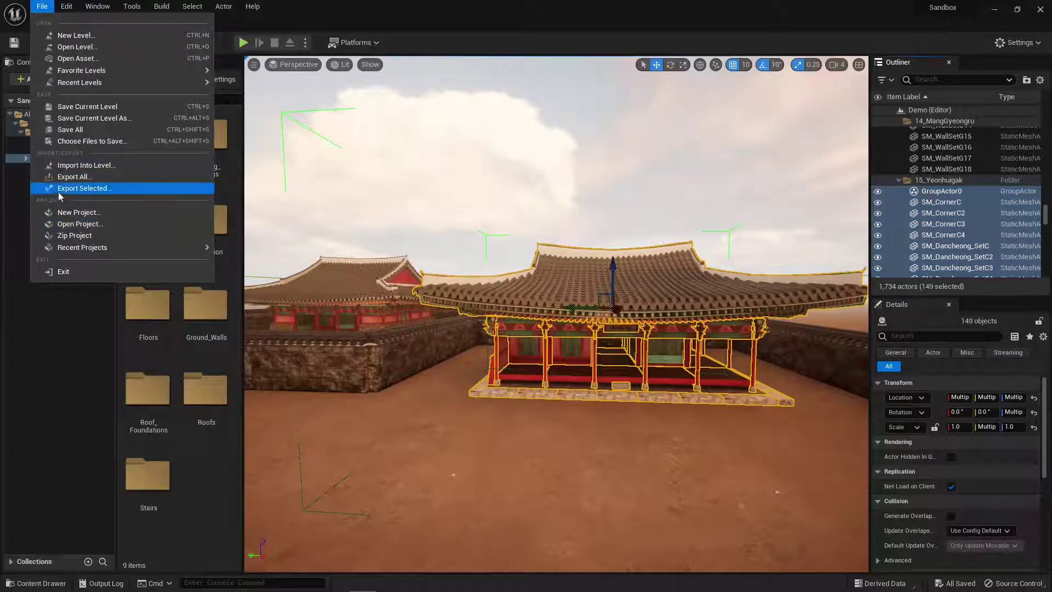
pyautogui.click(100, 191)
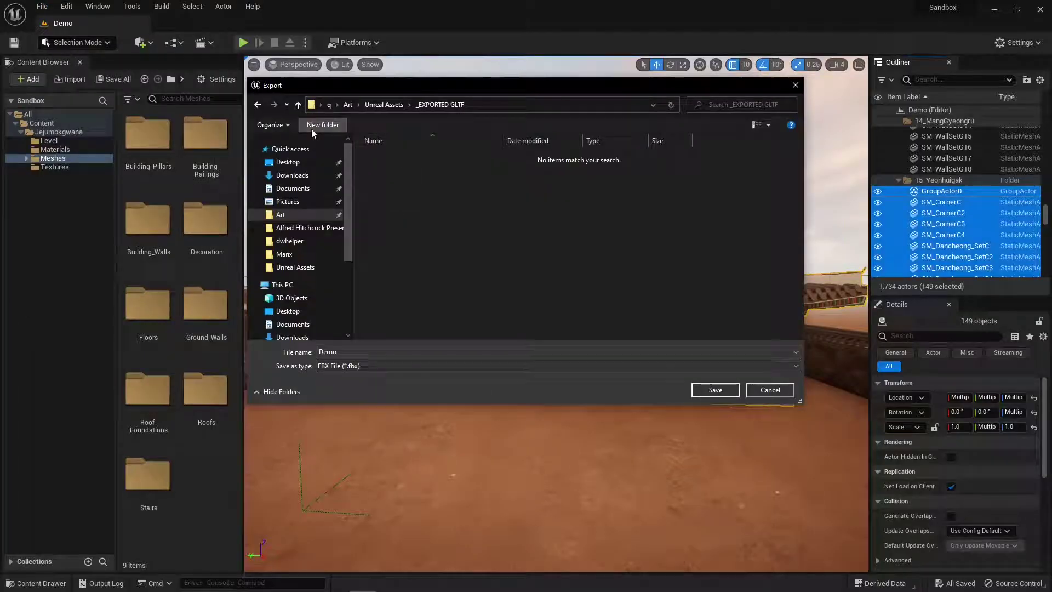
pyautogui.click(321, 125)
pyautogui.write('J')
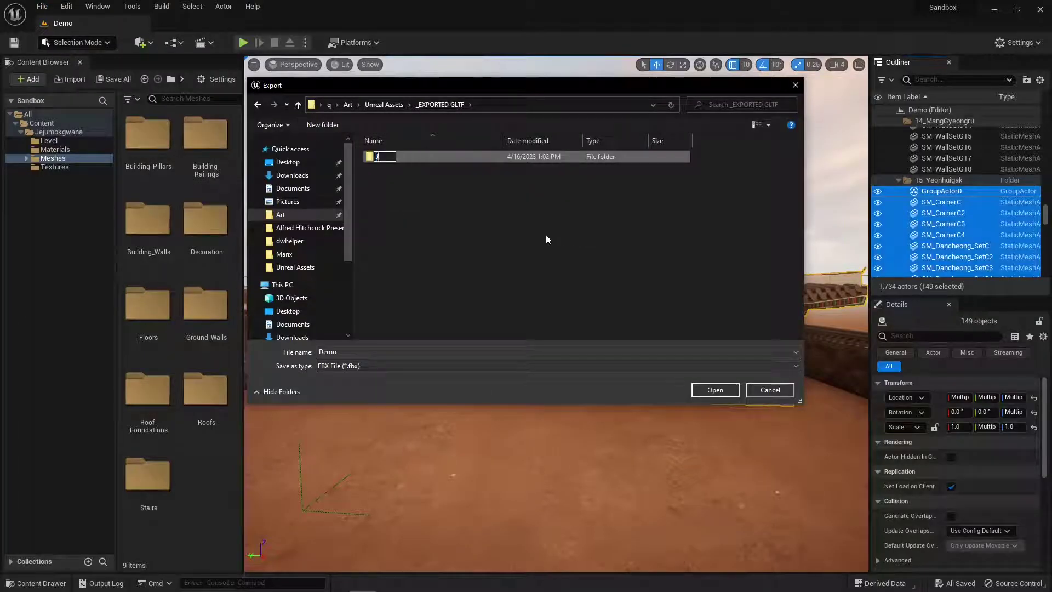
pyautogui.write('apaneseBuilding1')
pyautogui.press('Return')
pyautogui.press('Return')
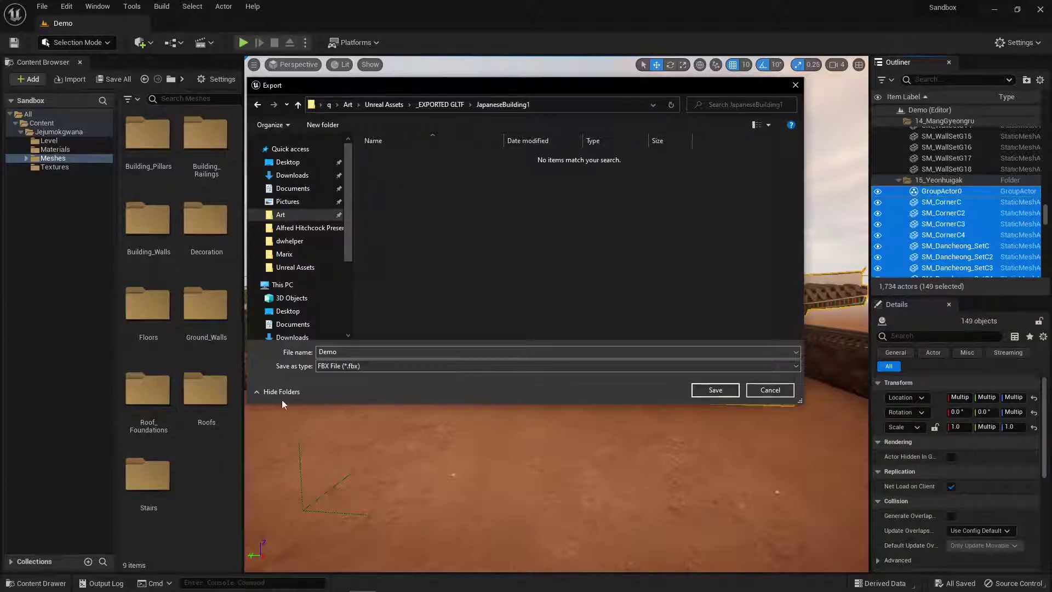
pyautogui.doubleClick(338, 352)
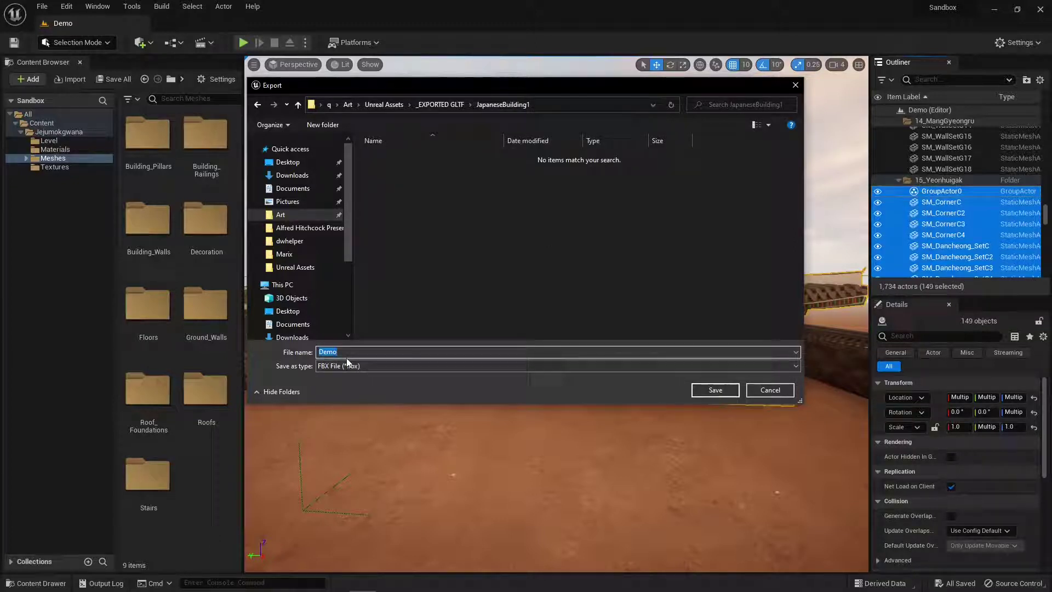
pyautogui.write('JapaneseBuilding1')
# Save as GL Transmission Format (*.gltf) and run the export with the default glTF options
pyautogui.click(382, 365)
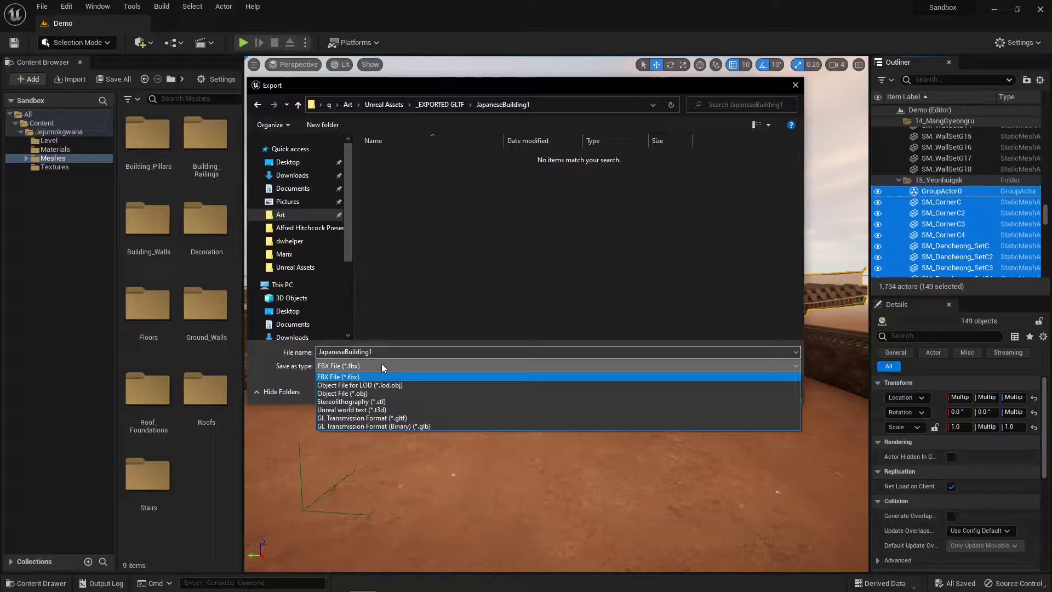
pyautogui.click(408, 418)
pyautogui.click(711, 392)
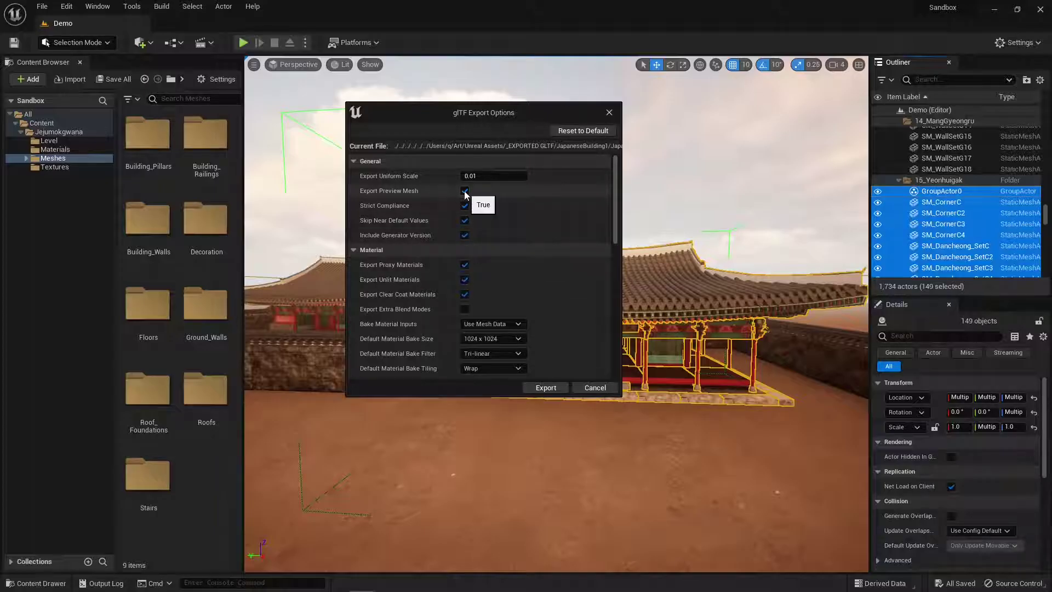
pyautogui.scroll(-5, 564, 314)
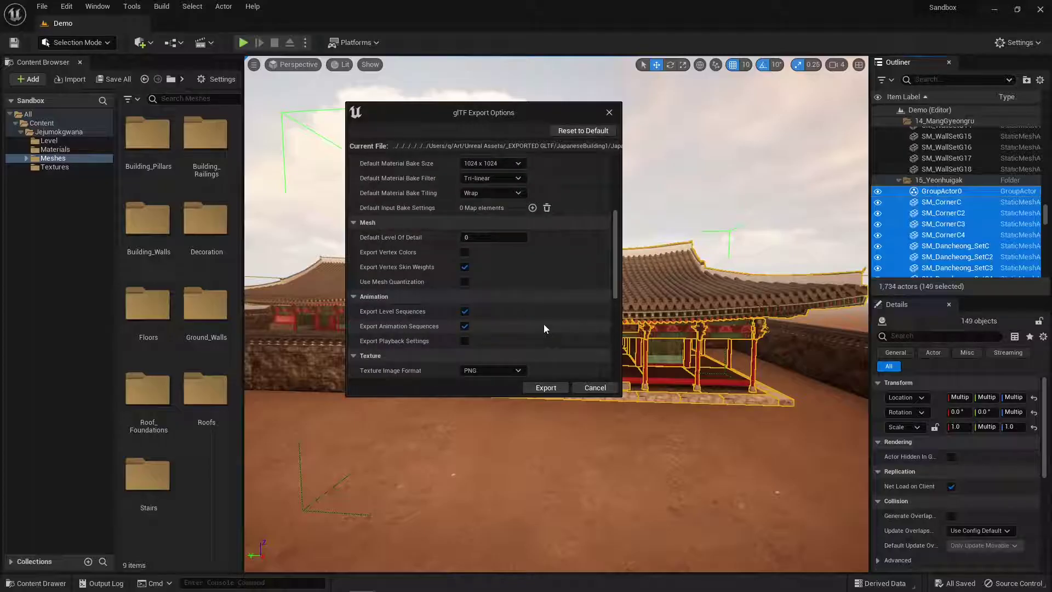
pyautogui.scroll(-5, 542, 331)
pyautogui.click(546, 387)
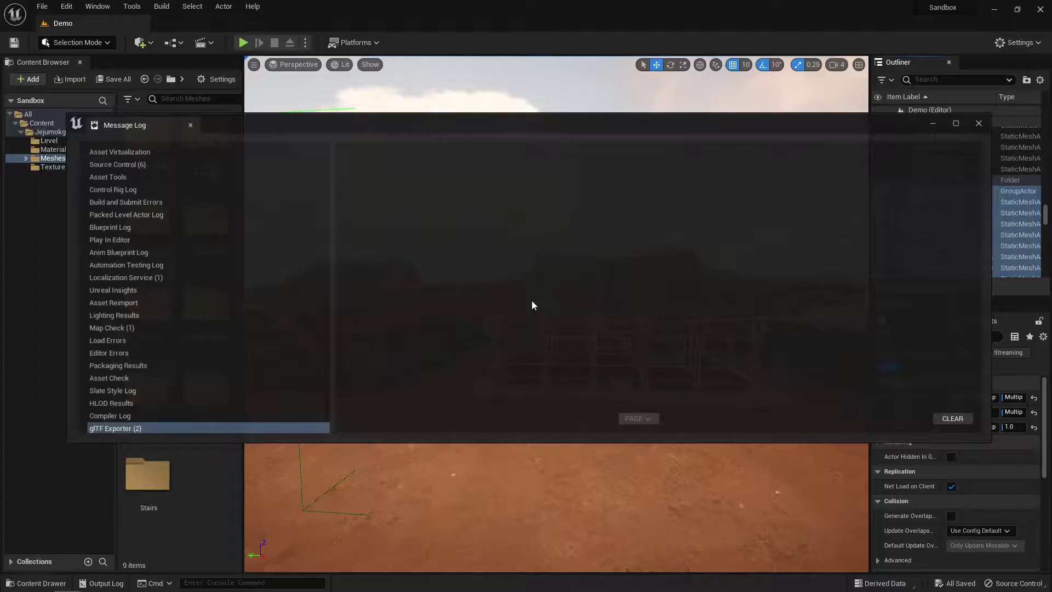
# Read both glTF Exporter warnings about SM_Roof_03's near-zero normals and tangents, then close the Message Log
pyautogui.click(549, 155)
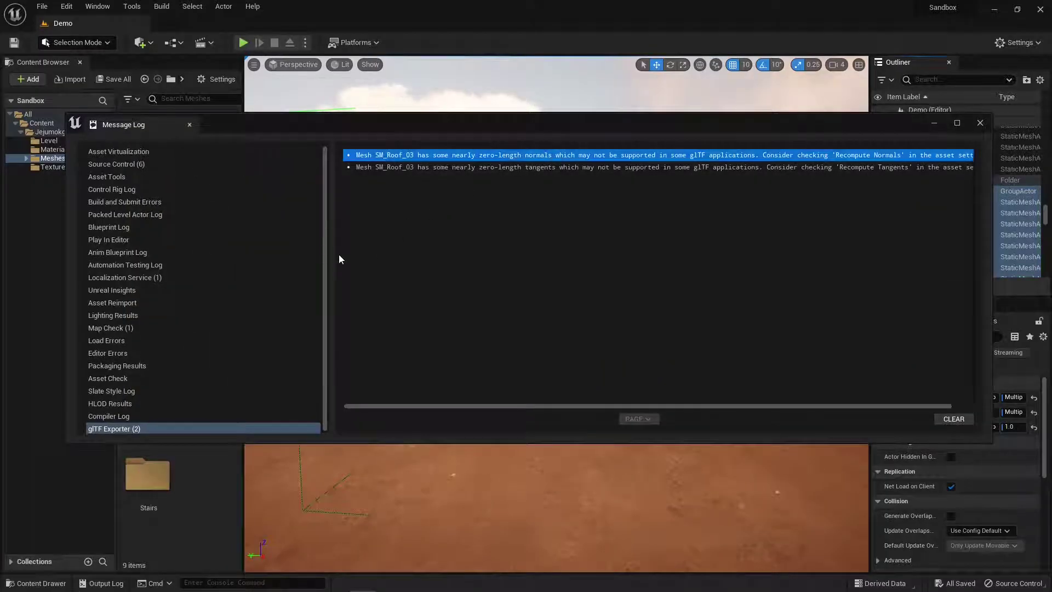
pyautogui.moveTo(327, 254); pyautogui.dragTo(236, 253)
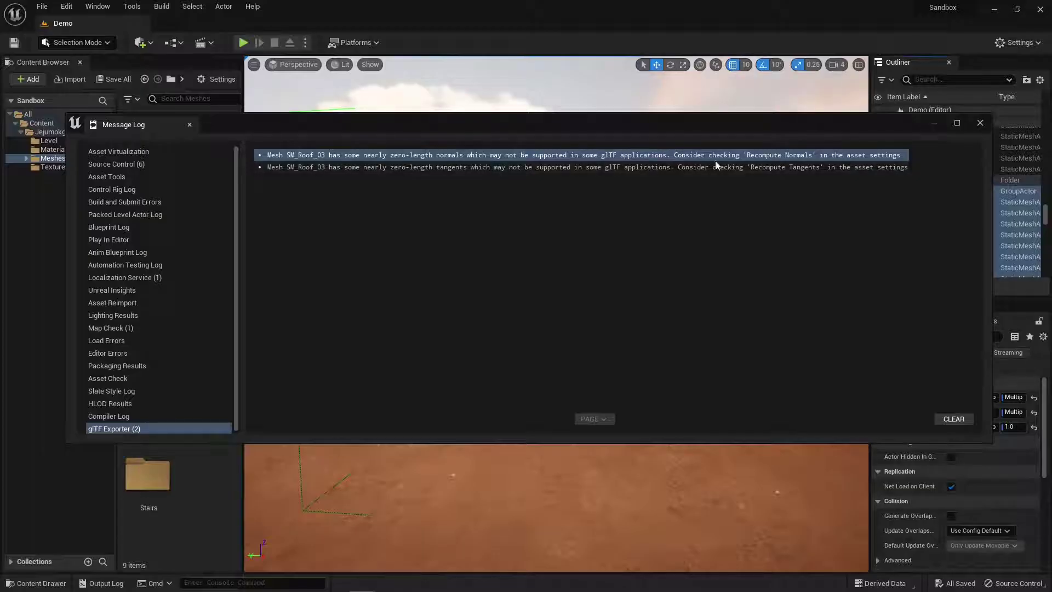
pyautogui.click(797, 167)
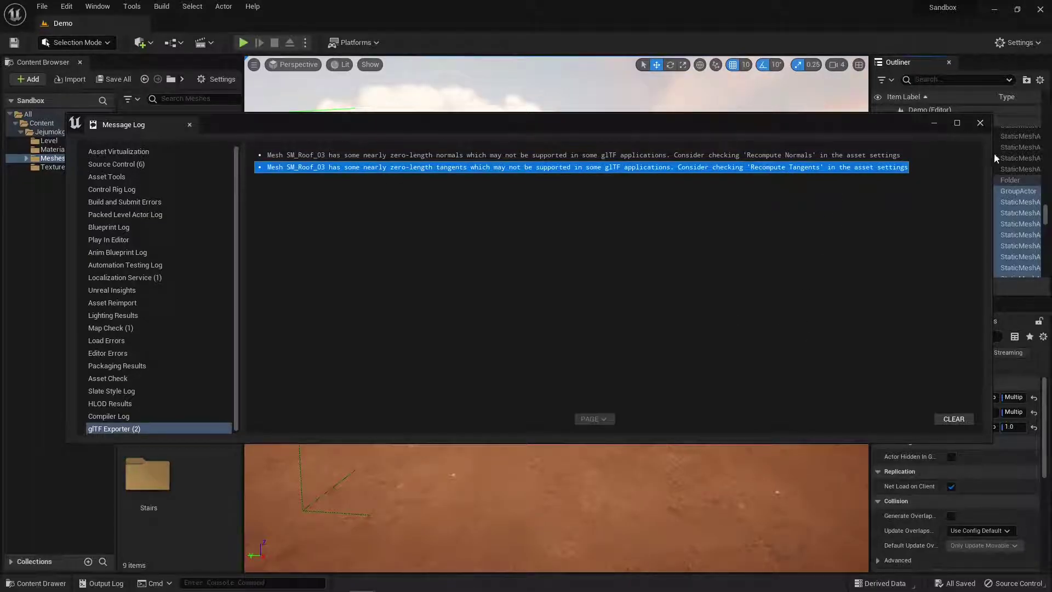
pyautogui.click(980, 124)
# Open the JapaneseBuilding1 export folder and check the .bin and .gltf file sizes
pyautogui.hotkey('alt', 'Tab')
pyautogui.moveTo(648, 68); pyautogui.dragTo(606, 65)
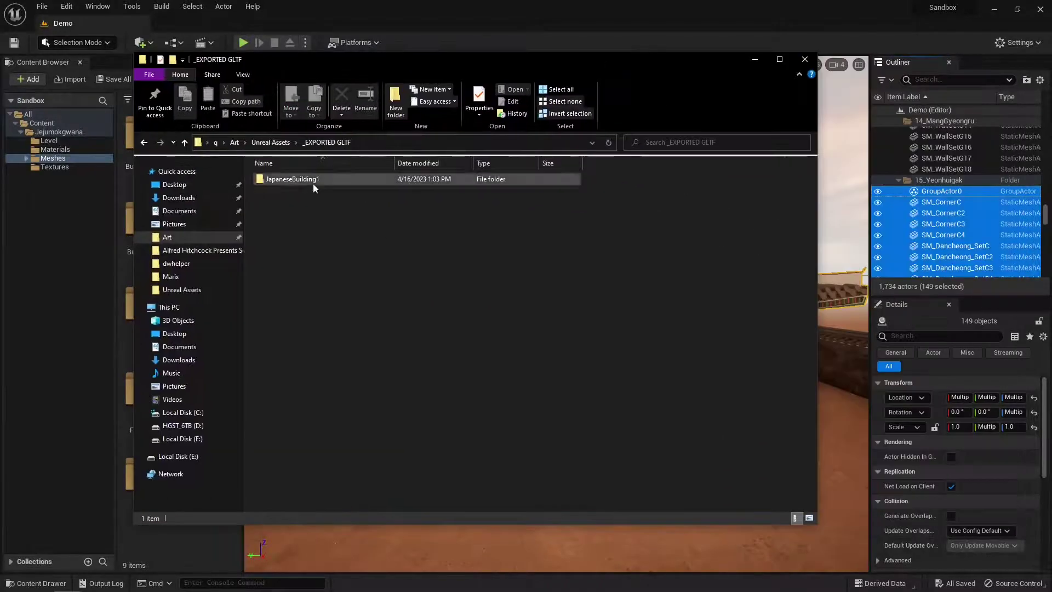
pyautogui.doubleClick(298, 183)
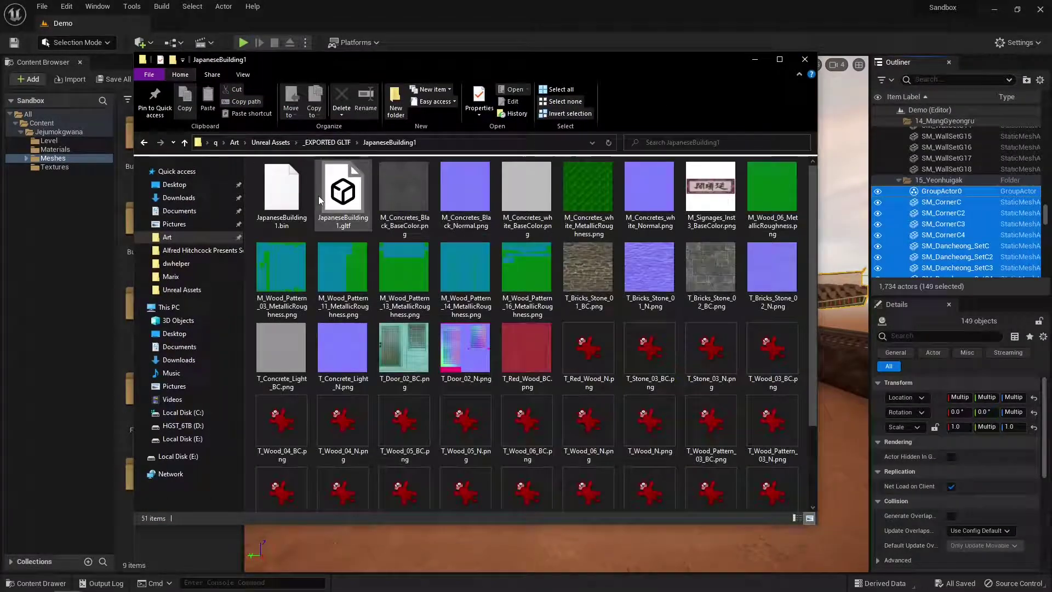
pyautogui.click(267, 221)
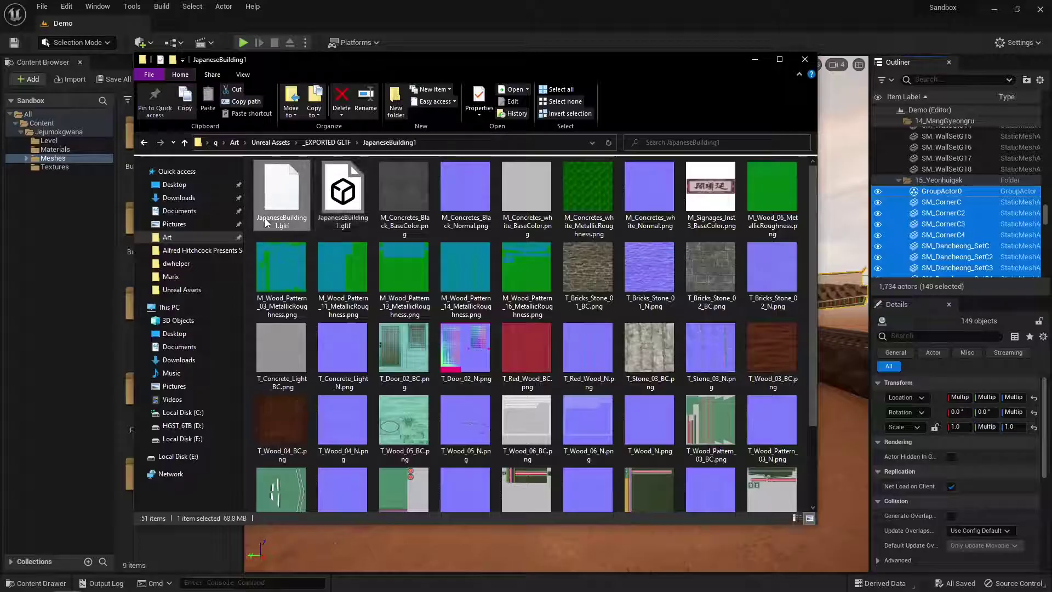
pyautogui.click(355, 226)
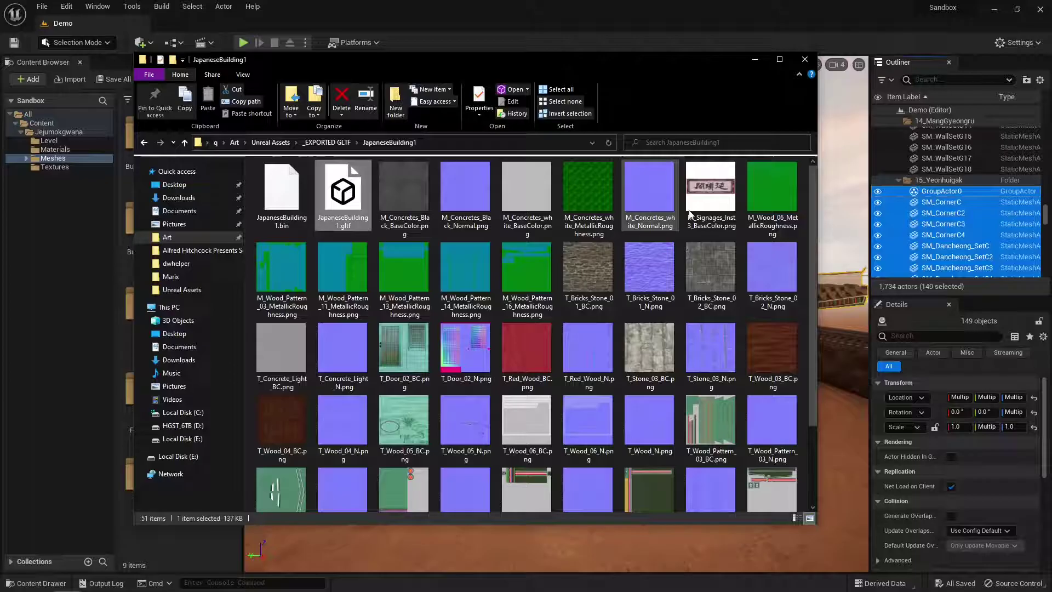
pyautogui.scroll(-3, 688, 344)
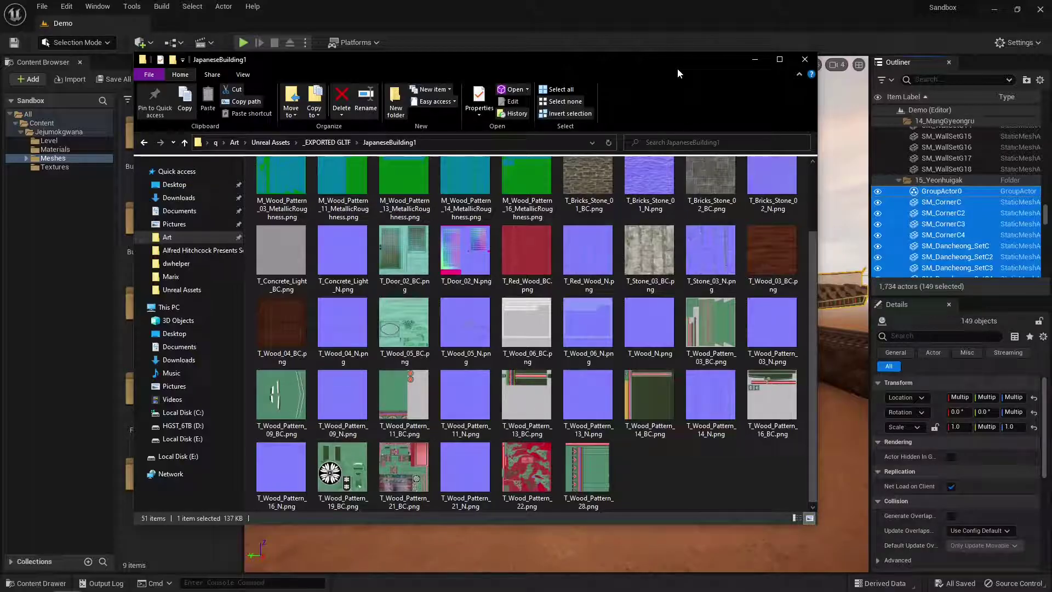
# Back in Blender, dismiss the splash screen and delete the default cube
pyautogui.hotkey('alt', 'Tab')
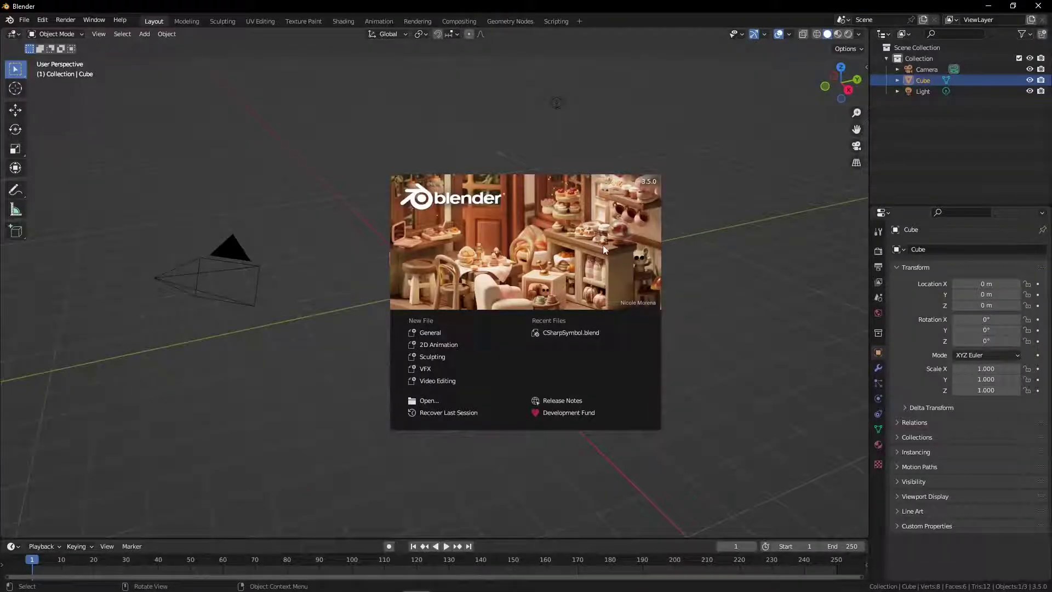
pyautogui.click(603, 244)
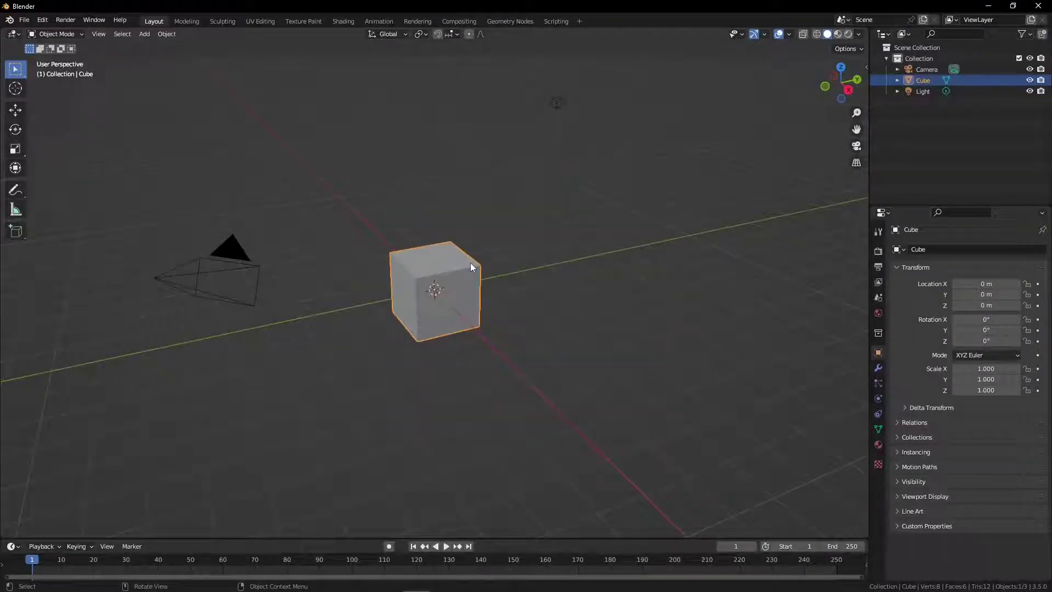
pyautogui.press('Delete')
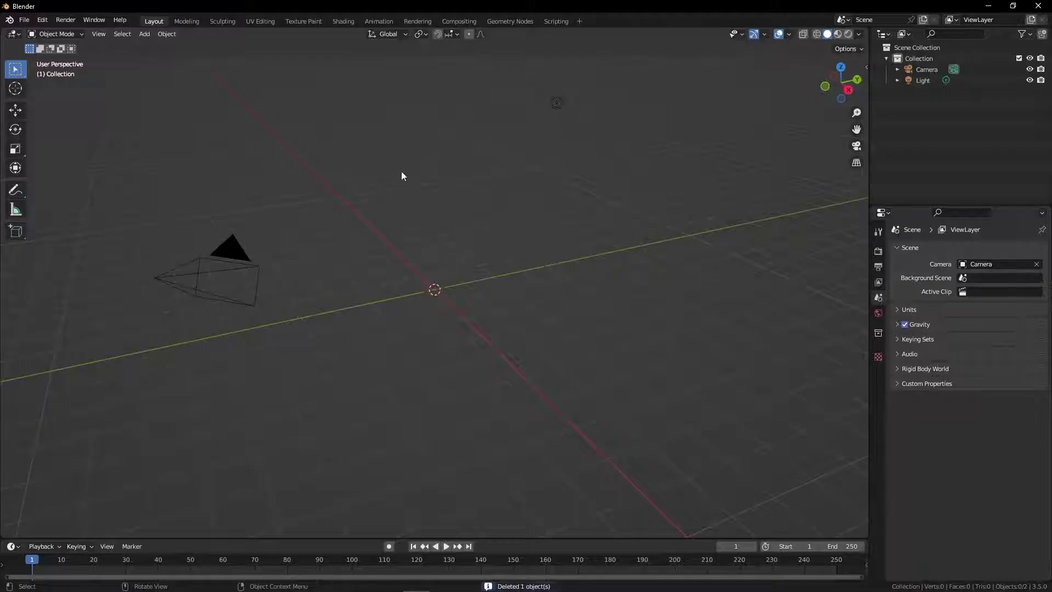
# Import JapaneseBuilding1.gltf via glTF 2.0 from Art\Unreal Assets\_EXPORTED GLTF\JapaneseBuilding1
pyautogui.click(24, 19)
pyautogui.moveTo(44, 167)
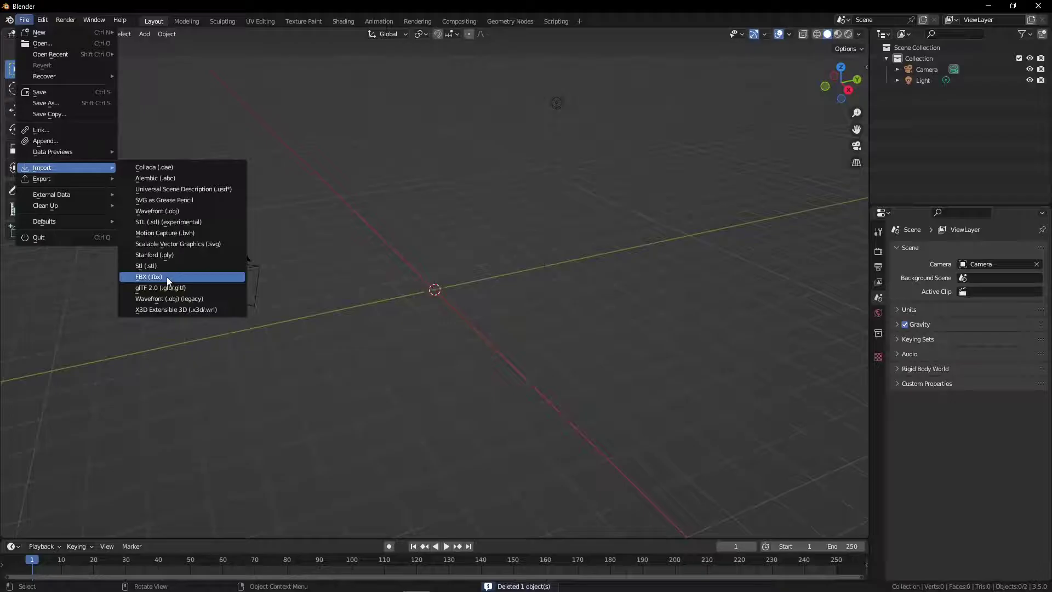
pyautogui.click(169, 287)
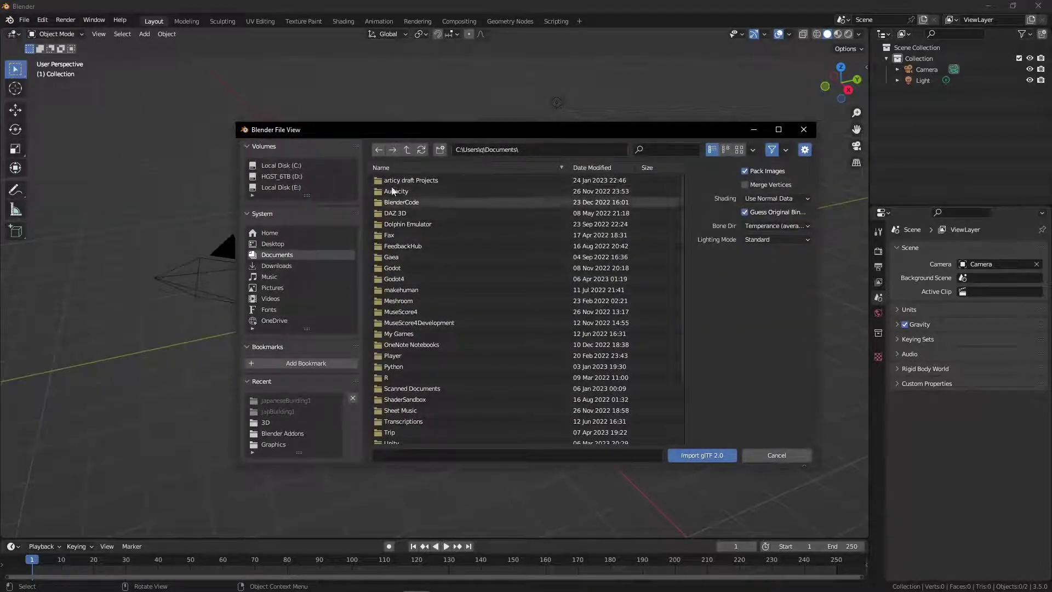
pyautogui.click(406, 150)
pyautogui.scroll(-3, 388, 327)
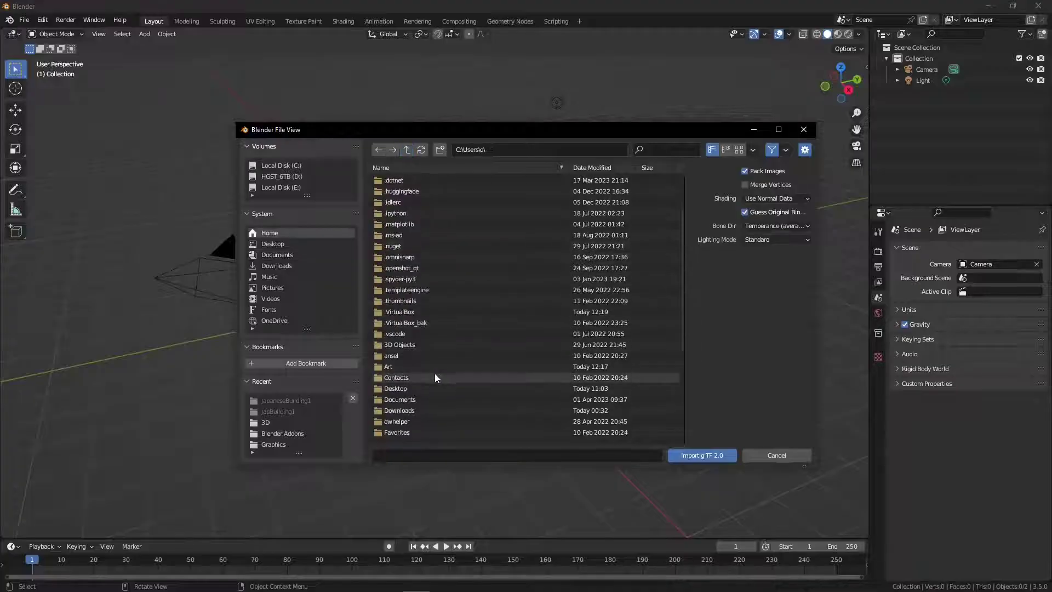
pyautogui.doubleClick(399, 366)
pyautogui.doubleClick(403, 334)
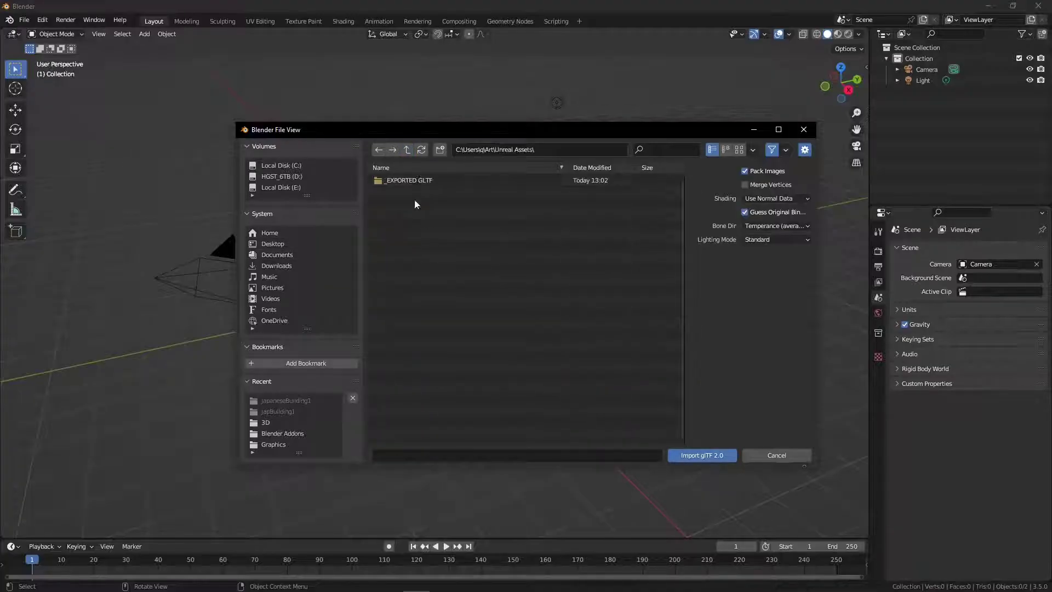
pyautogui.doubleClick(415, 179)
pyautogui.doubleClick(412, 182)
pyautogui.click(412, 182)
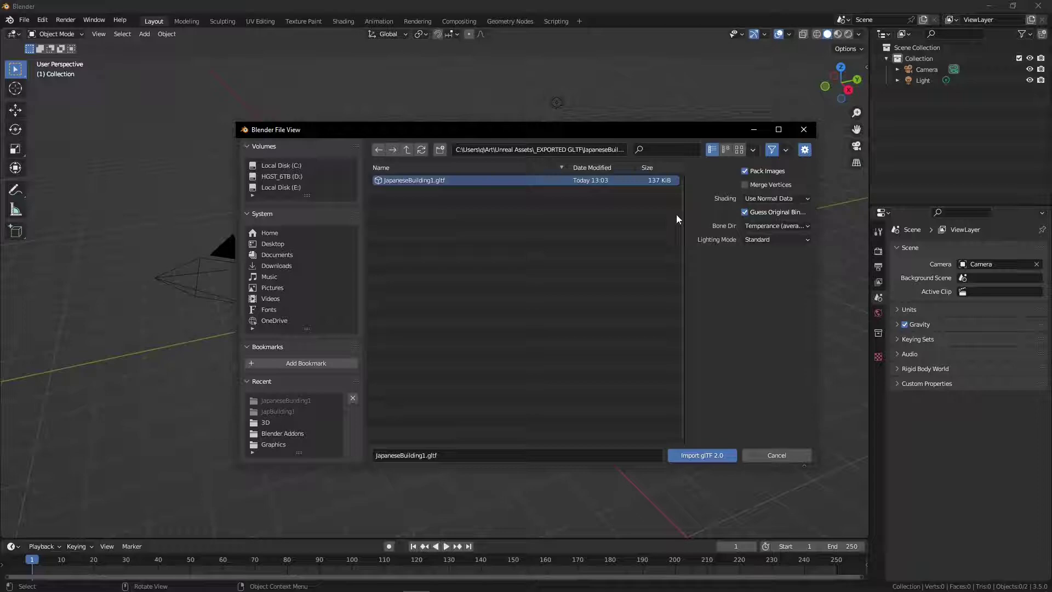
pyautogui.click(697, 456)
# Show the building's front in Material Preview shading
pyautogui.press('z')
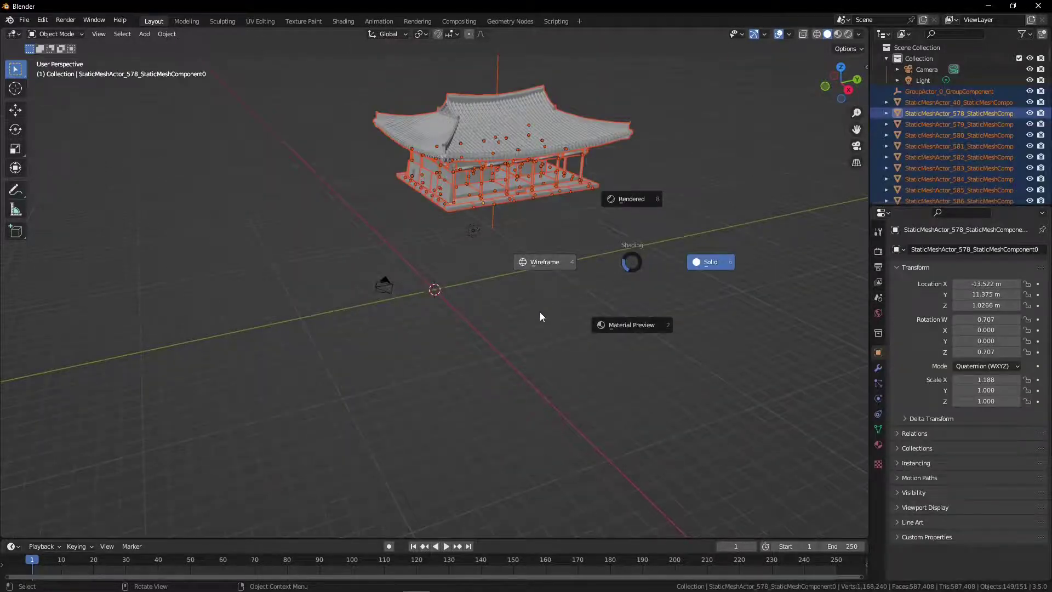
pyautogui.moveTo(540, 312)
pyautogui.mouseDown(button='middle')
pyautogui.moveTo(553, 295)
pyautogui.moveTo(547, 264)
pyautogui.moveTo(553, 288)
pyautogui.moveTo(525, 324)
pyautogui.mouseUp(button='middle')
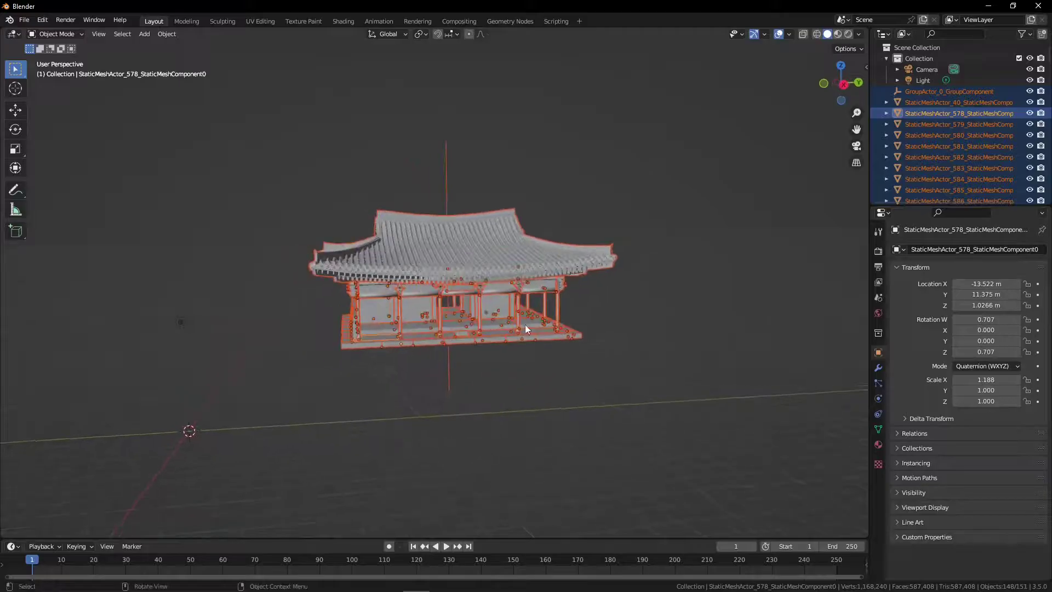
pyautogui.moveTo(556, 392); pyautogui.dragTo(521, 372, button='middle')
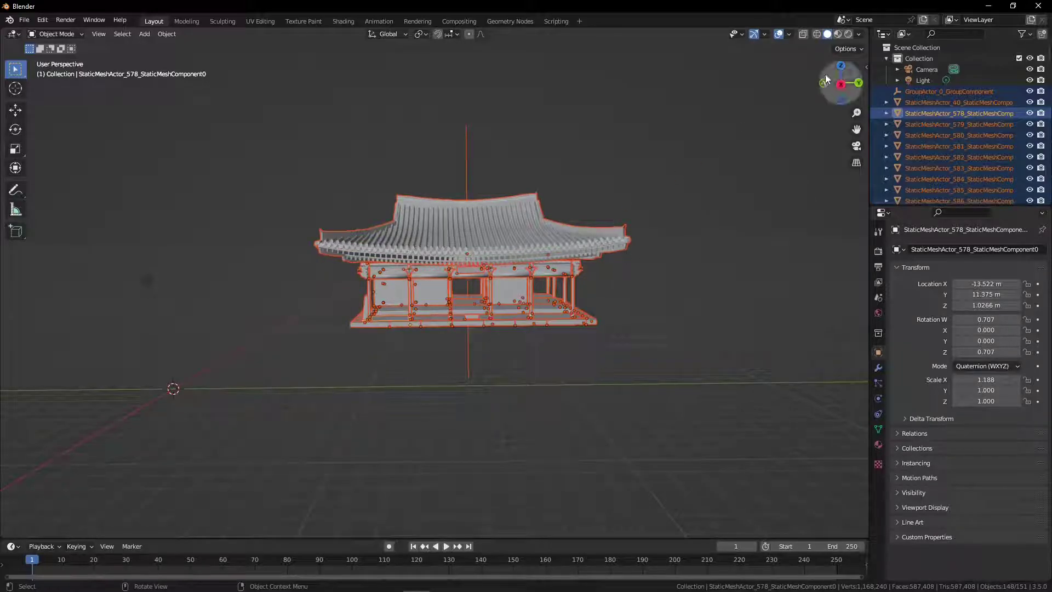
pyautogui.click(842, 37)
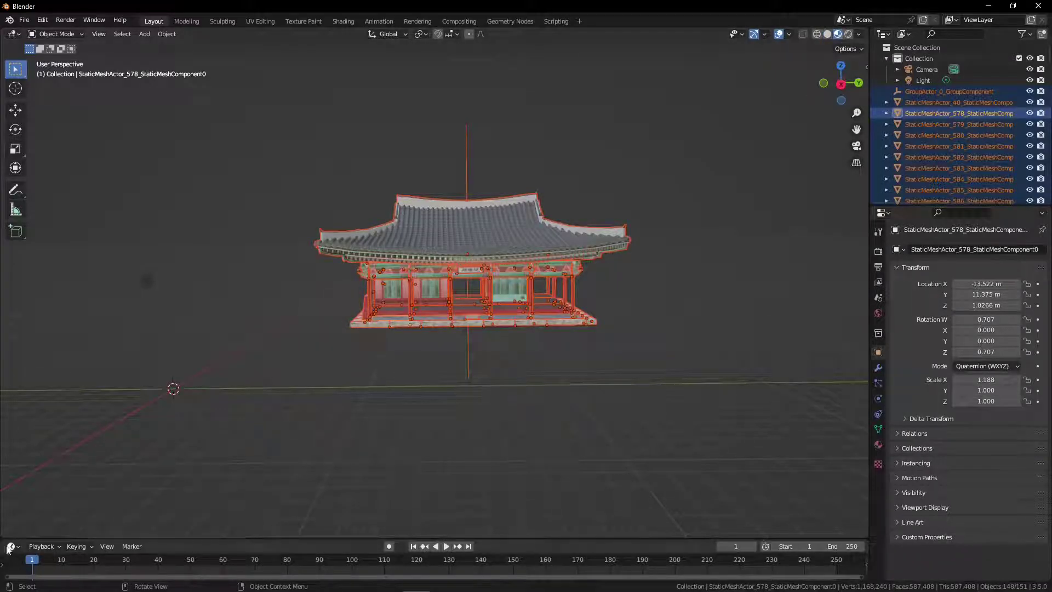
# Check M_Bricks_Stone_02's base color and normal textures in a split Shader Editor, then rejoin the areas
pyautogui.moveTo(3, 534); pyautogui.dragTo(363, 466)
pyautogui.click(17, 34)
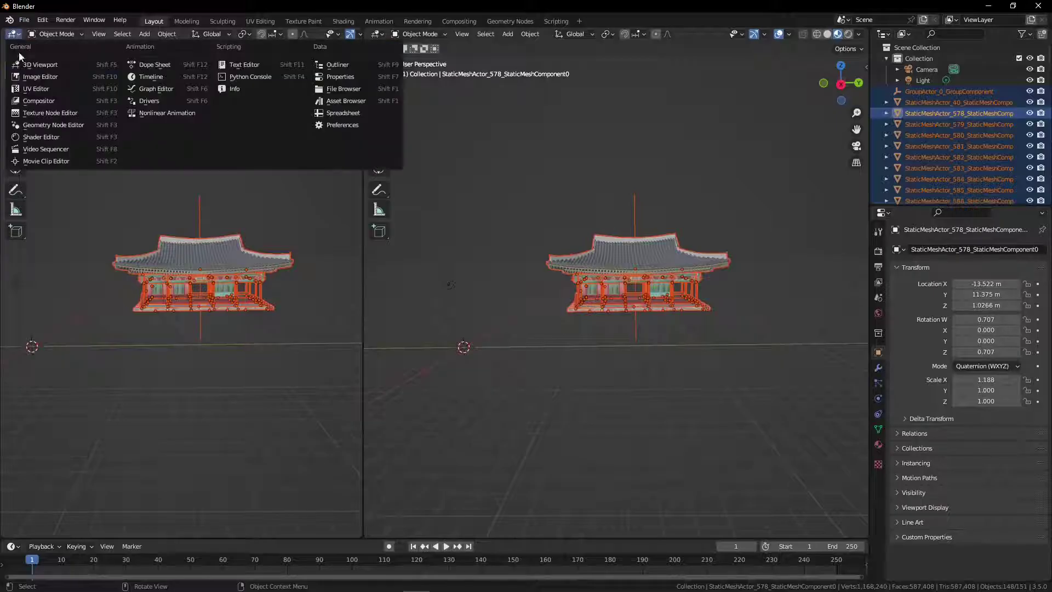
pyautogui.click(44, 138)
pyautogui.moveTo(149, 374); pyautogui.dragTo(215, 331, button='middle')
pyautogui.press('n')
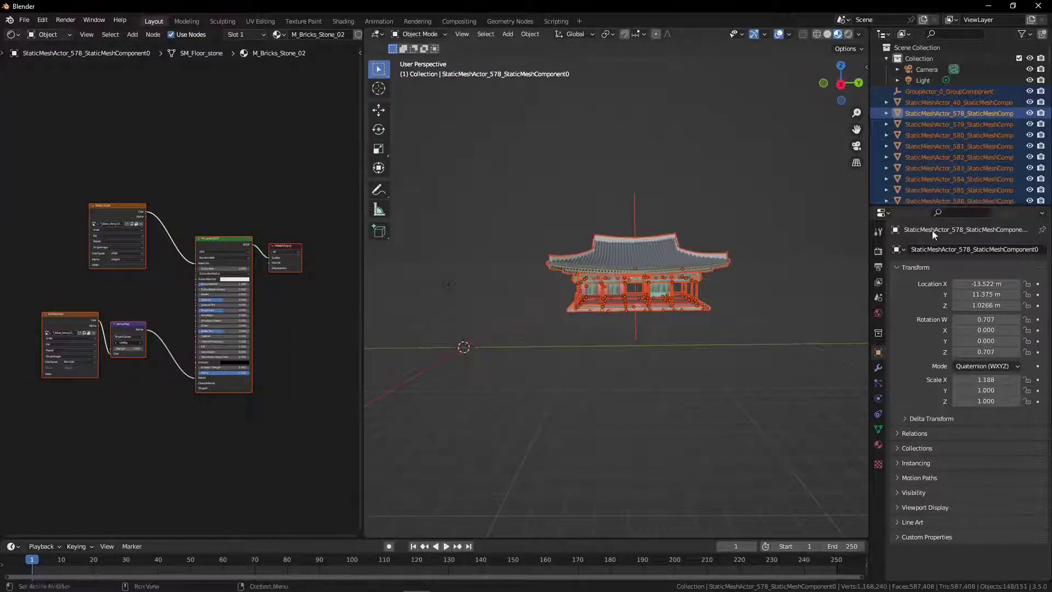
pyautogui.scroll(4, 196, 426)
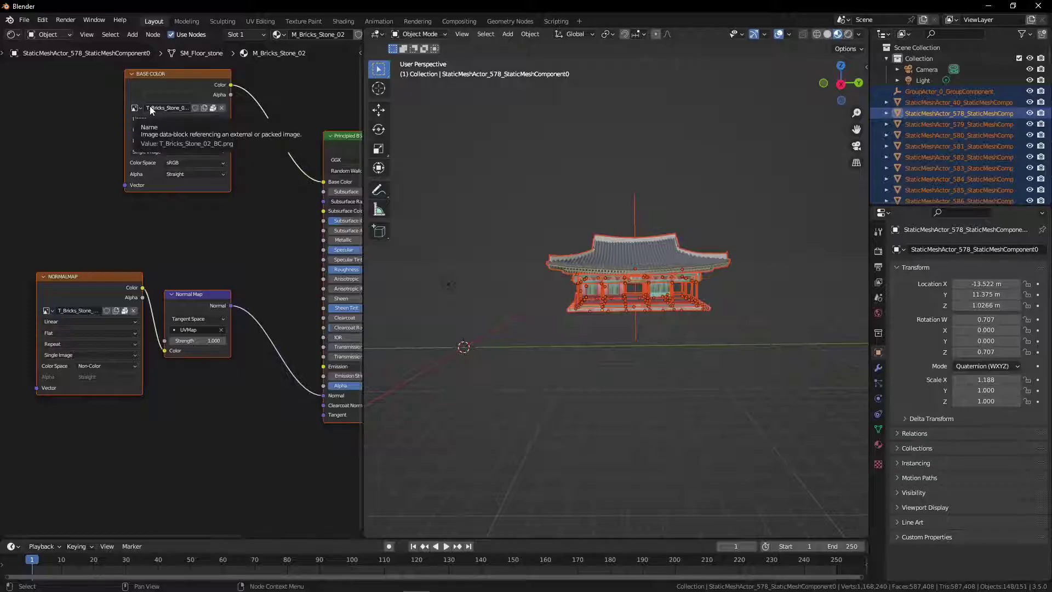
pyautogui.moveTo(91, 316); pyautogui.dragTo(301, 437, button='middle')
pyautogui.moveTo(364, 535); pyautogui.dragTo(244, 492)
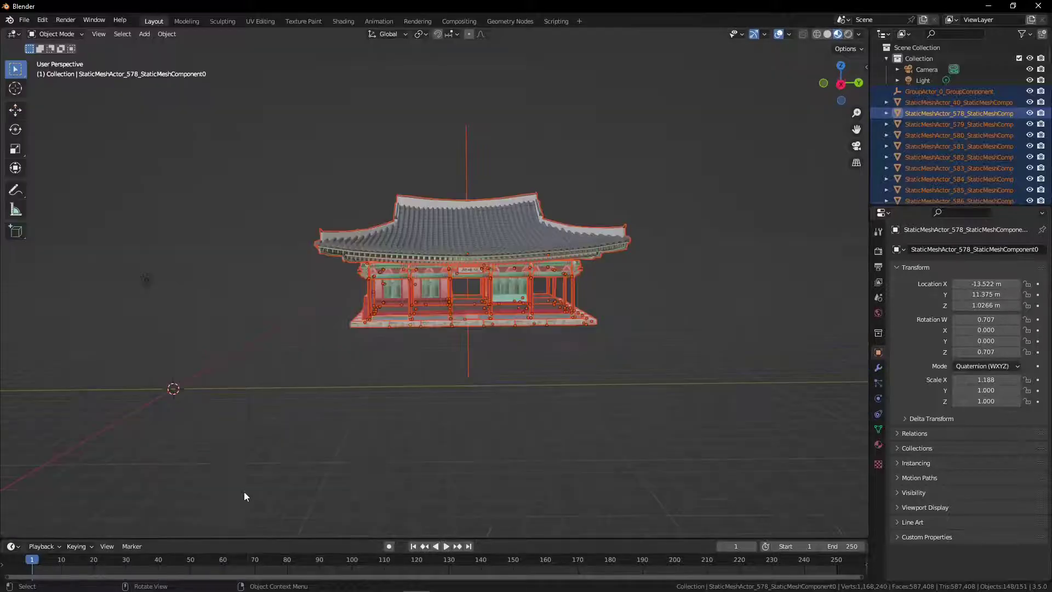
# Delete the leftover GroupActor_0_GroupComponent object
pyautogui.click(928, 92)
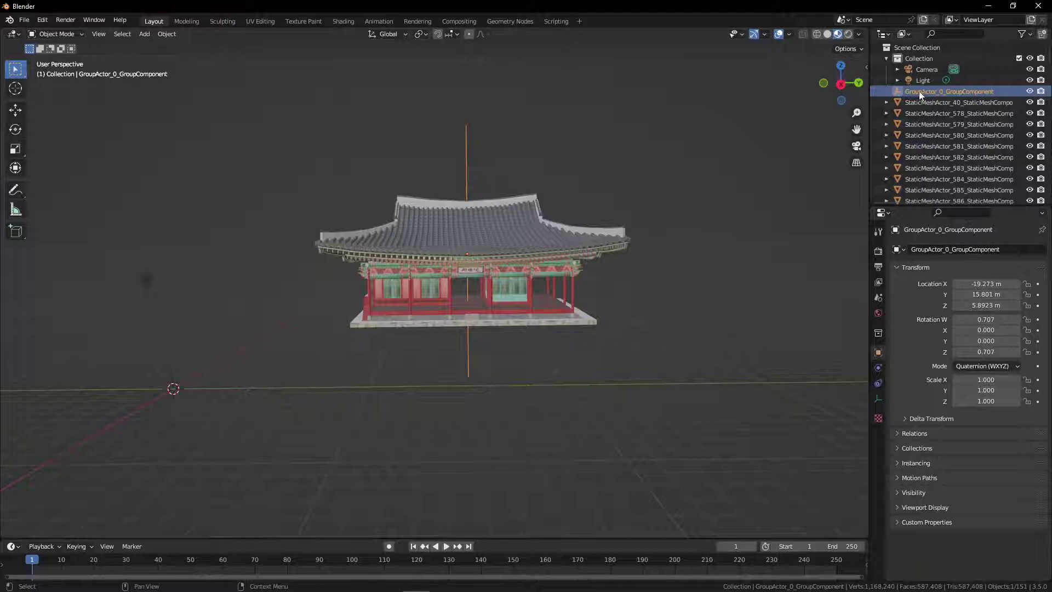
pyautogui.click(960, 103)
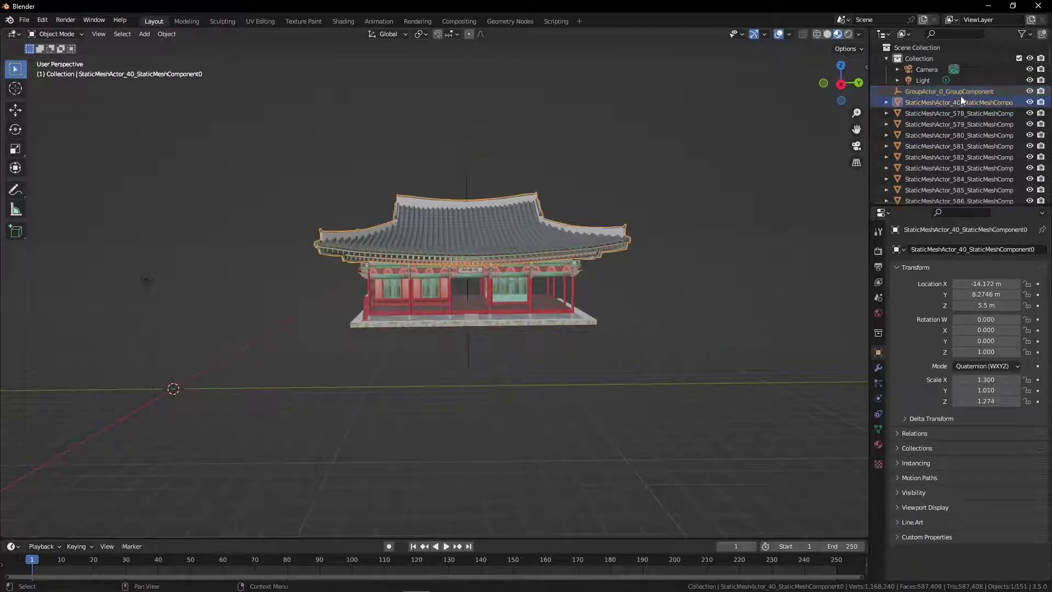
pyautogui.click(957, 92)
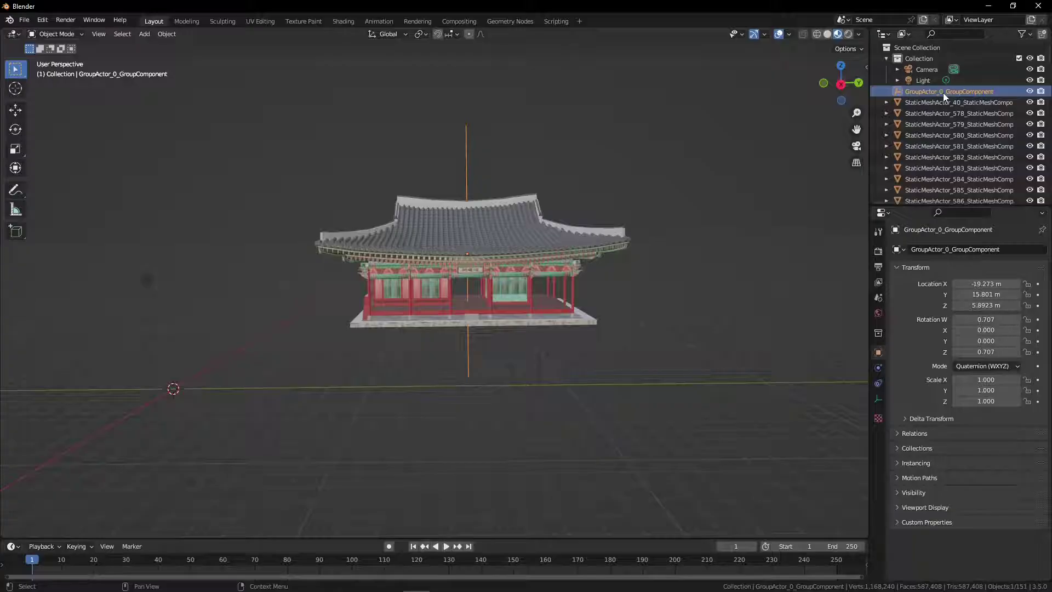
pyautogui.press('Delete')
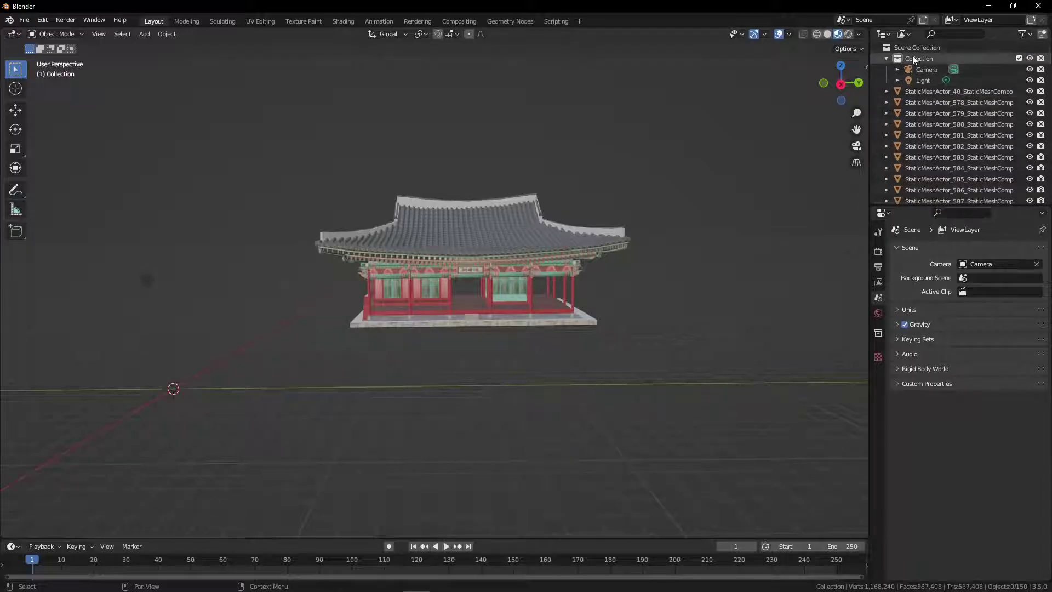
# Create a new collection under Scene Collection named JapaneseBuilding1
pyautogui.click(930, 91)
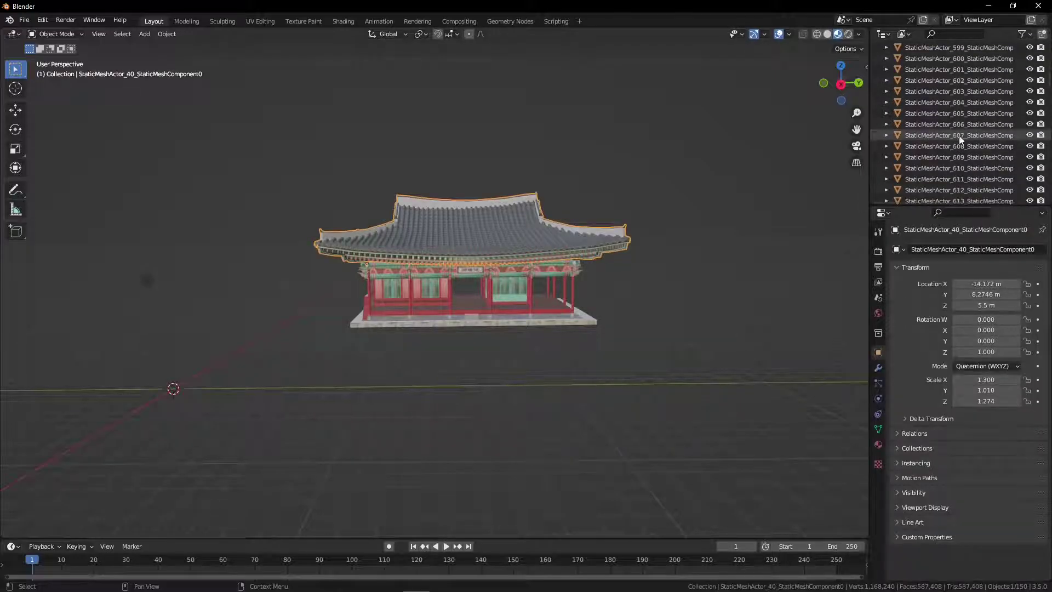
pyautogui.rightClick(921, 49)
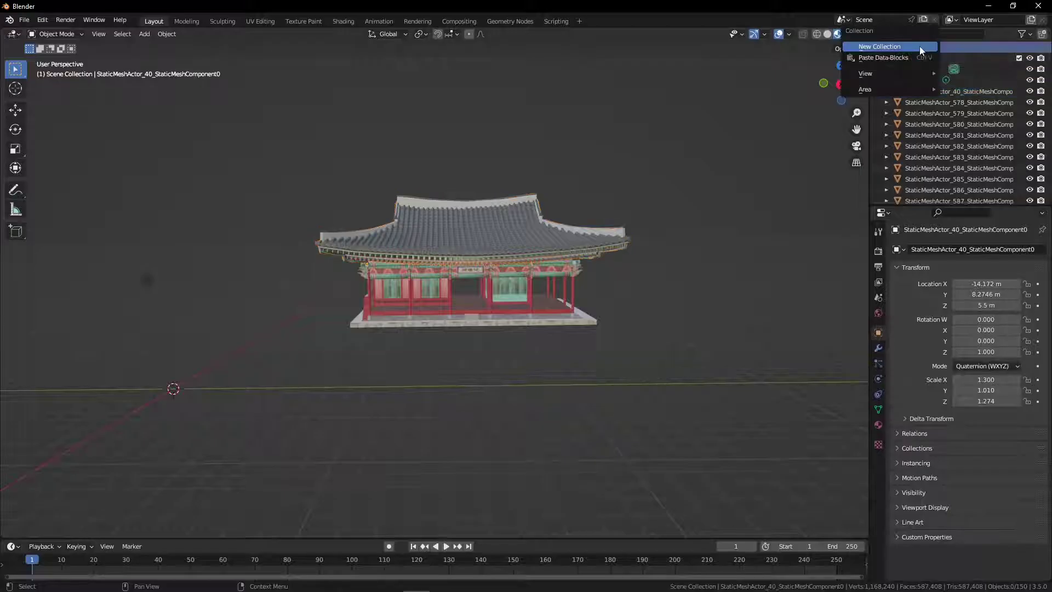
pyautogui.click(919, 46)
pyautogui.doubleClick(939, 92)
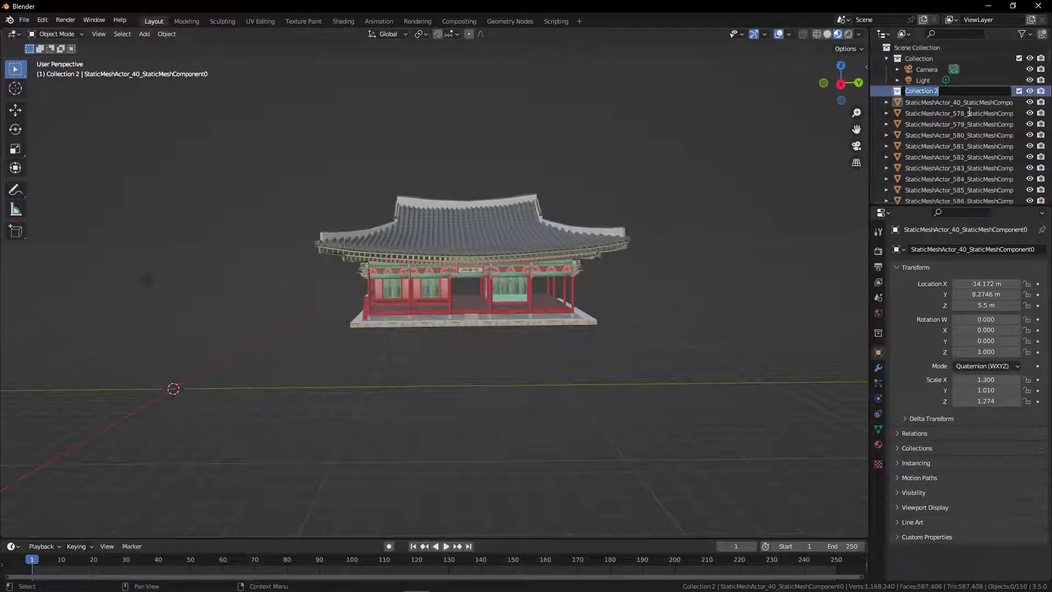
pyautogui.write('JapaneseBuilding1')
pyautogui.press('Return')
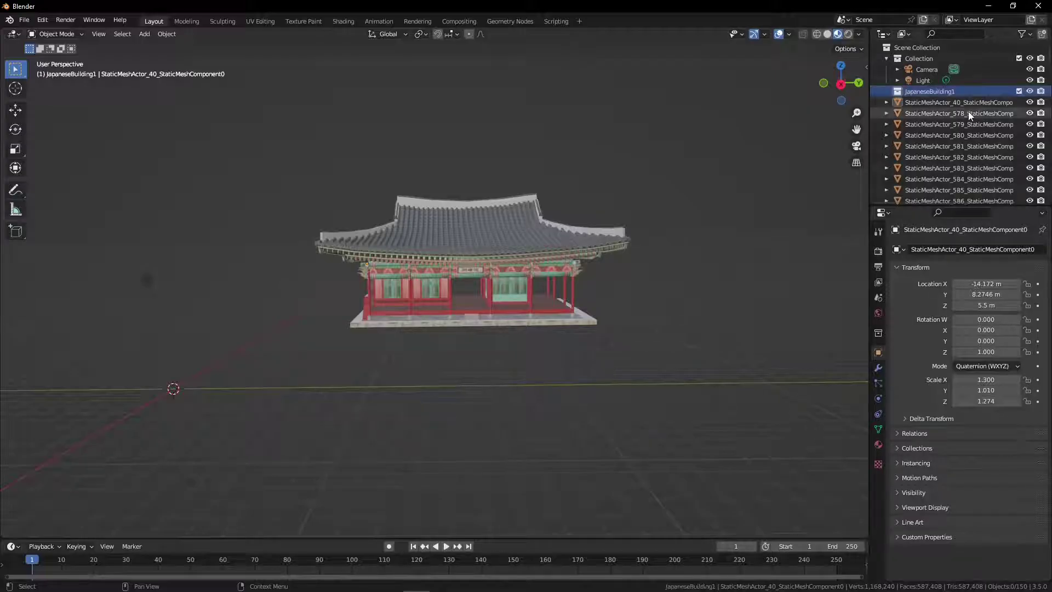
# Move all StaticMeshActor pieces into the JapaneseBuilding1 collection
pyautogui.click(964, 102)
pyautogui.scroll(-2, 984, 130)
pyautogui.scroll(-6, 980, 137)
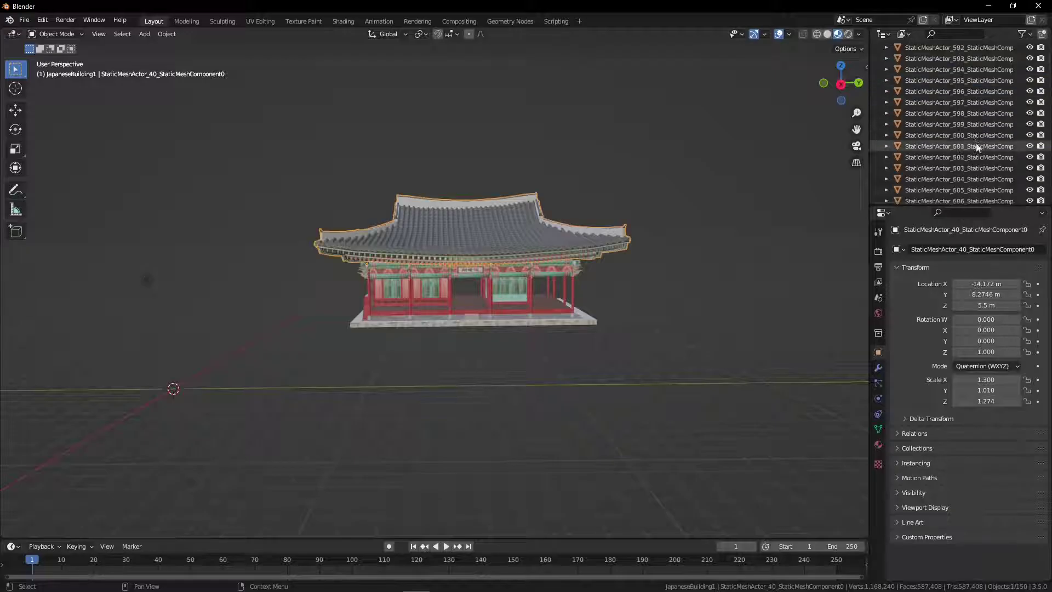
pyautogui.scroll(-10, 963, 164)
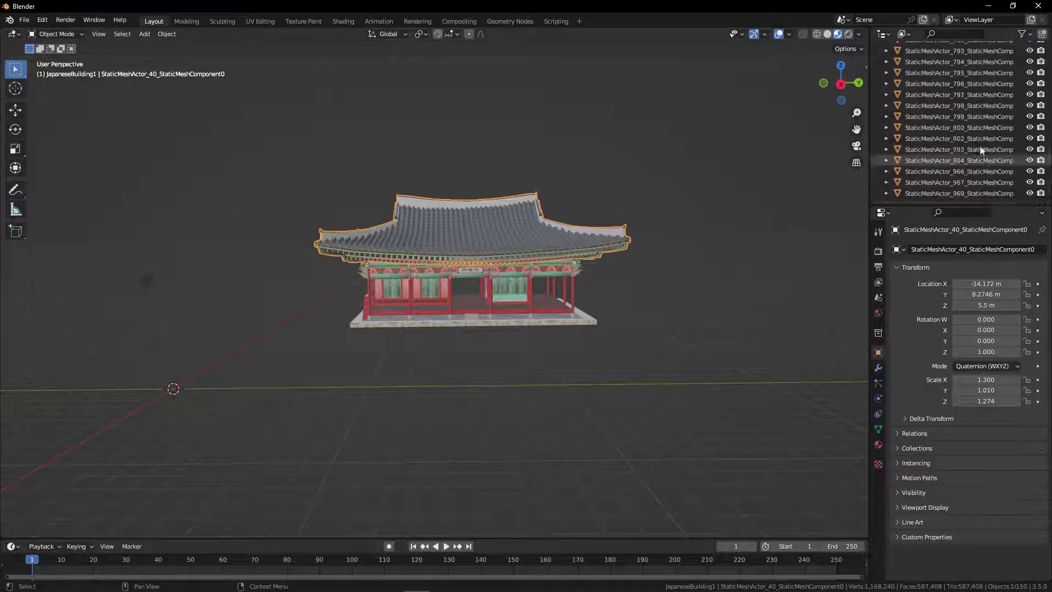
pyautogui.keyDown('shift'); pyautogui.click(965, 190); pyautogui.keyUp('shift')
pyautogui.scroll(3, 933, 155)
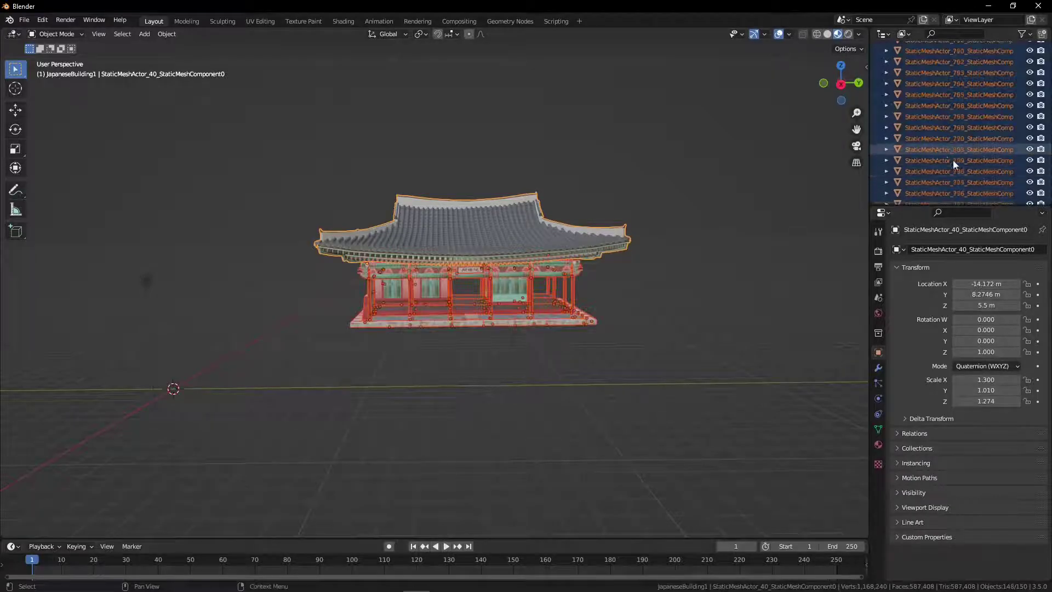
pyautogui.scroll(10, 942, 164)
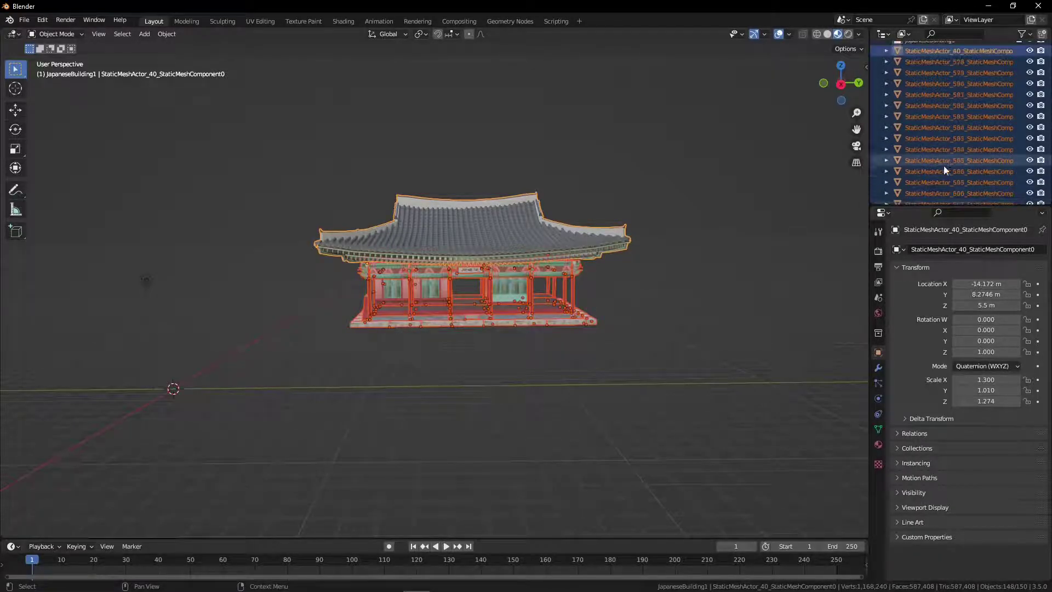
pyautogui.moveTo(941, 163); pyautogui.dragTo(935, 93)
pyautogui.click(965, 114)
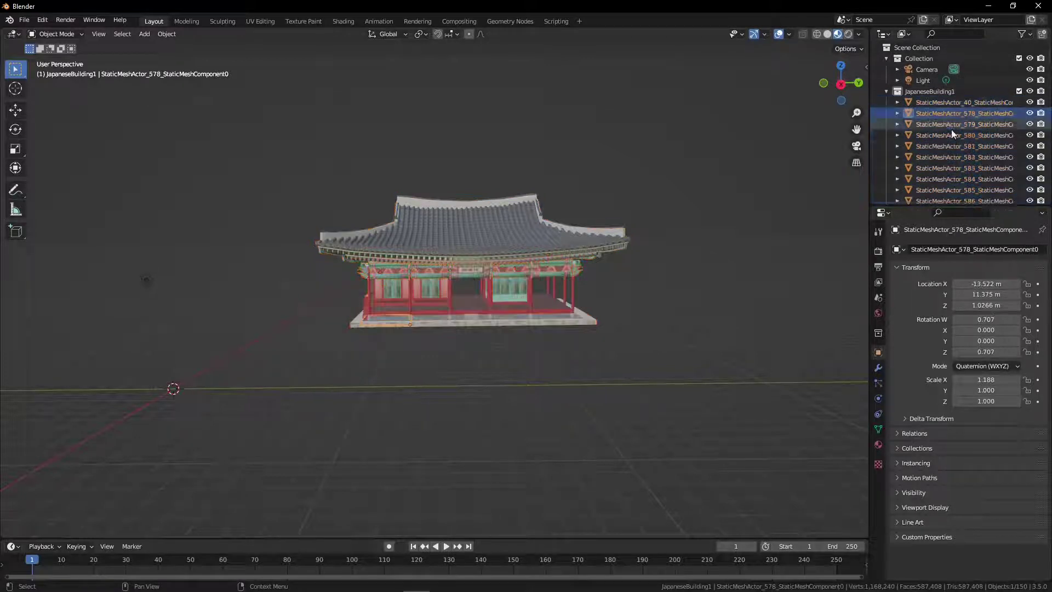
pyautogui.moveTo(605, 356); pyautogui.dragTo(551, 370, button='middle')
pyautogui.scroll(5, 561, 311)
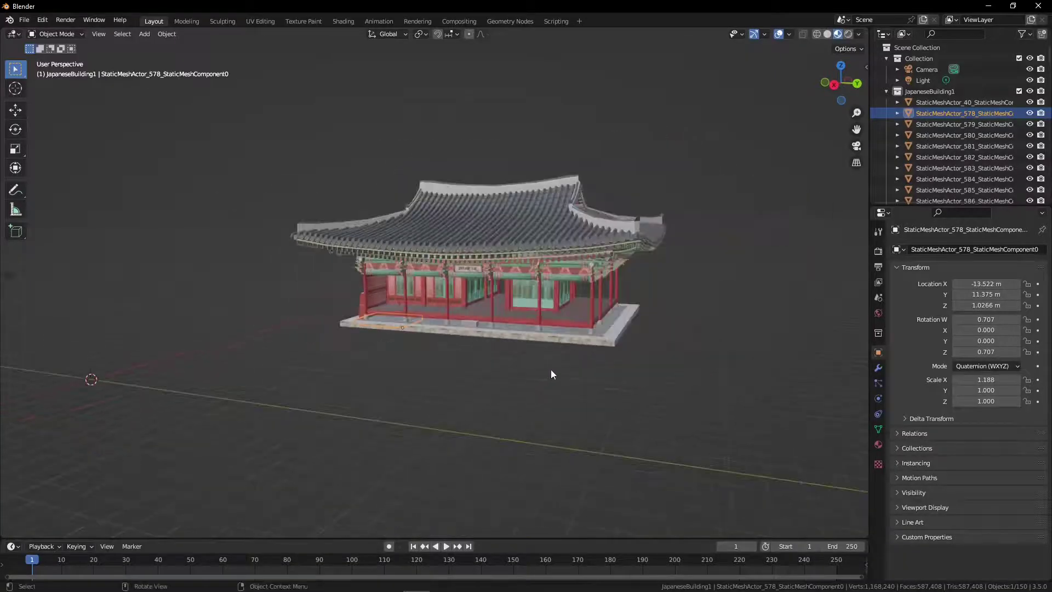
# Add a plane and give it a new material named Light1
pyautogui.click(229, 362)
pyautogui.hotkey('shift', 'a')
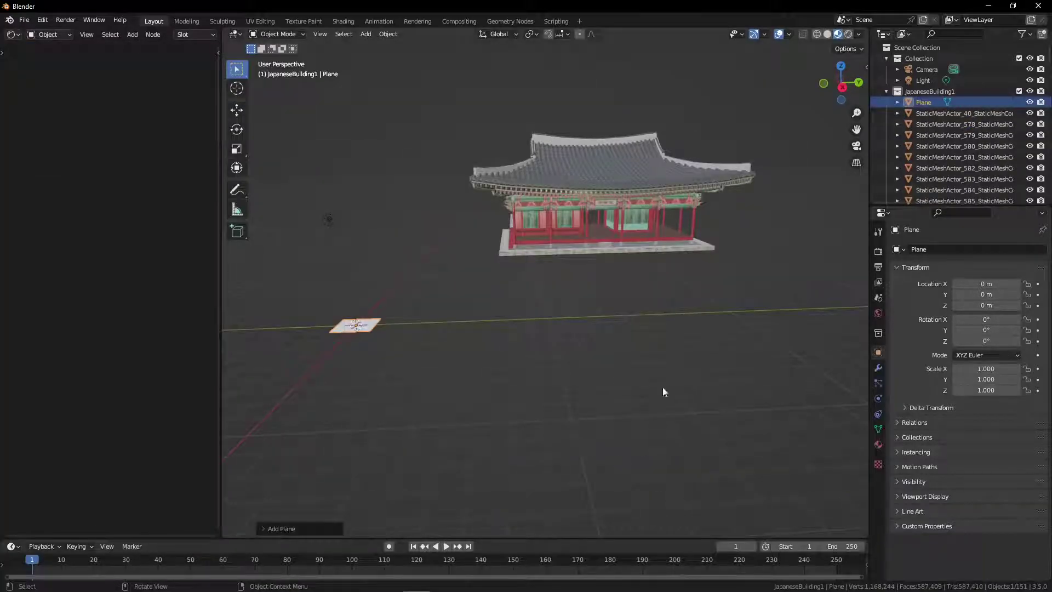
pyautogui.click(878, 444)
pyautogui.click(945, 294)
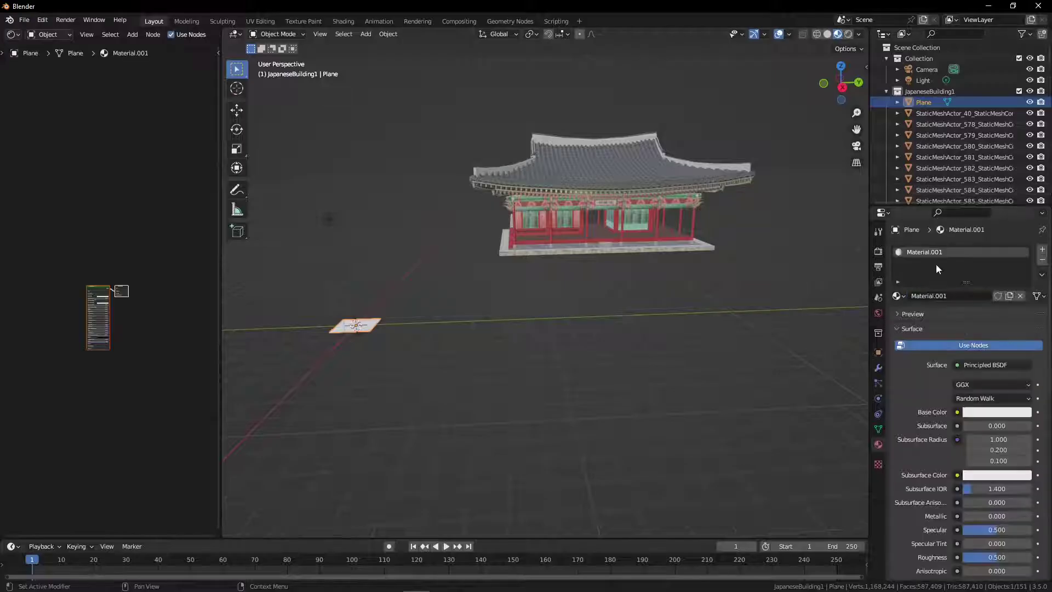
pyautogui.write('Light1')
pyautogui.press('Return')
# Make Light1 emit pale pink light at emission strength 17.6
pyautogui.scroll(5, 104, 385)
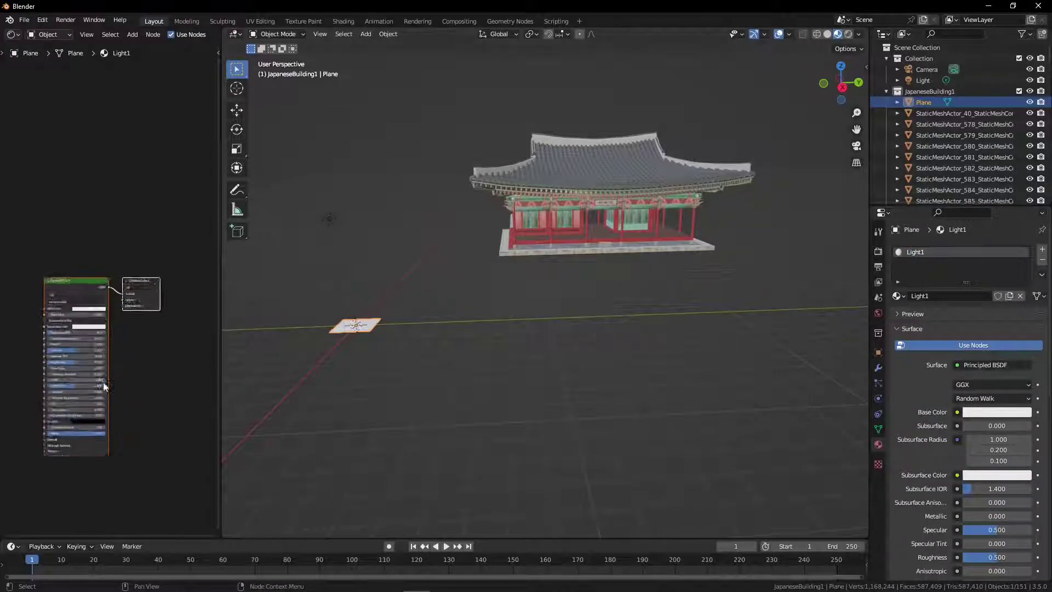
pyautogui.scroll(2, 104, 385)
pyautogui.moveTo(151, 402); pyautogui.dragTo(164, 261, button='middle')
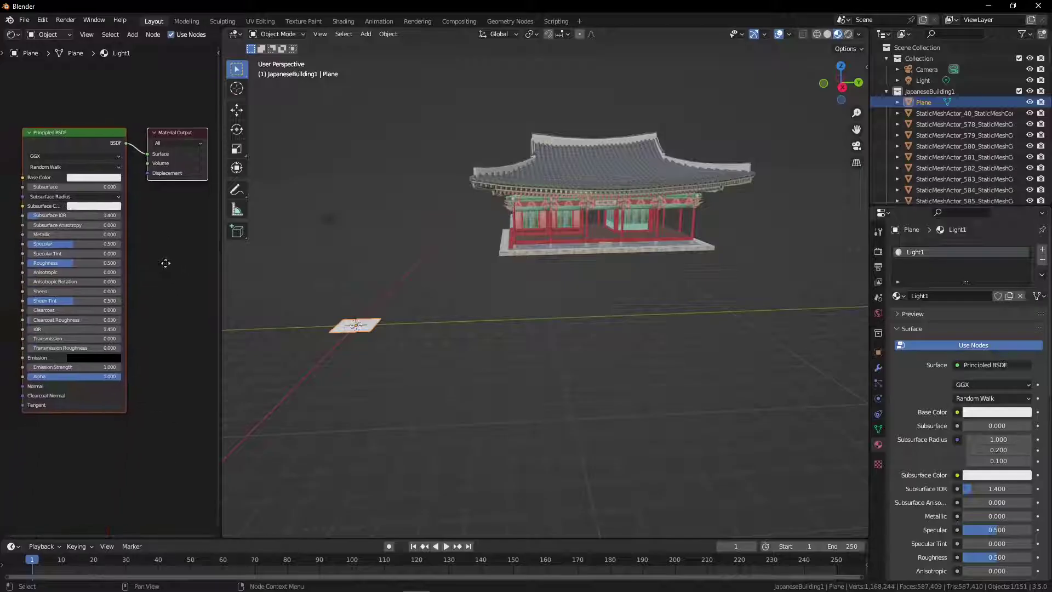
pyautogui.click(80, 360)
pyautogui.moveTo(134, 271); pyautogui.dragTo(135, 238)
pyautogui.moveTo(98, 267); pyautogui.dragTo(89, 278)
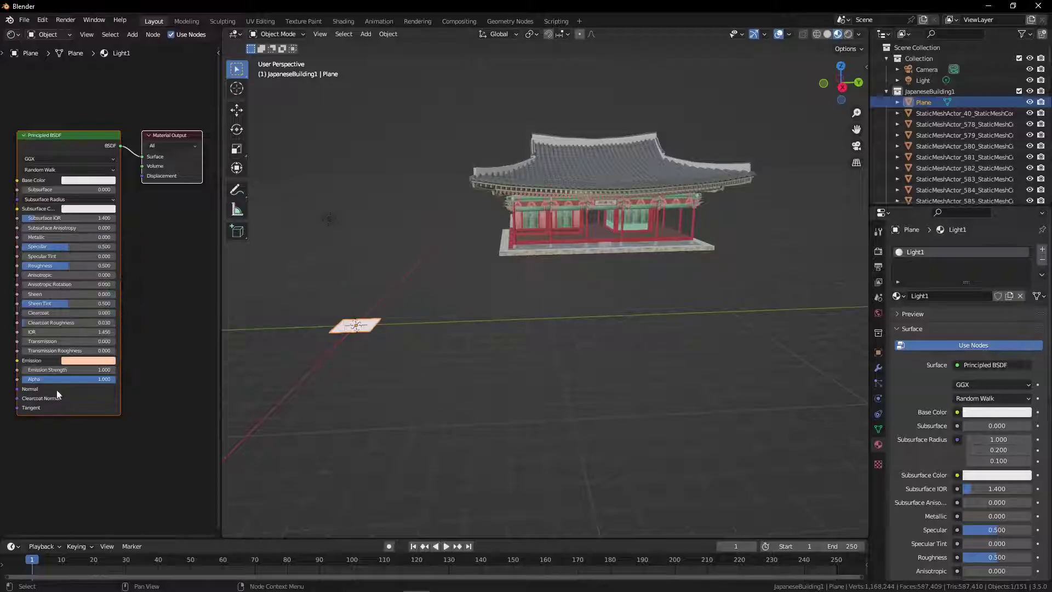
pyautogui.moveTo(68, 370); pyautogui.dragTo(95, 370)
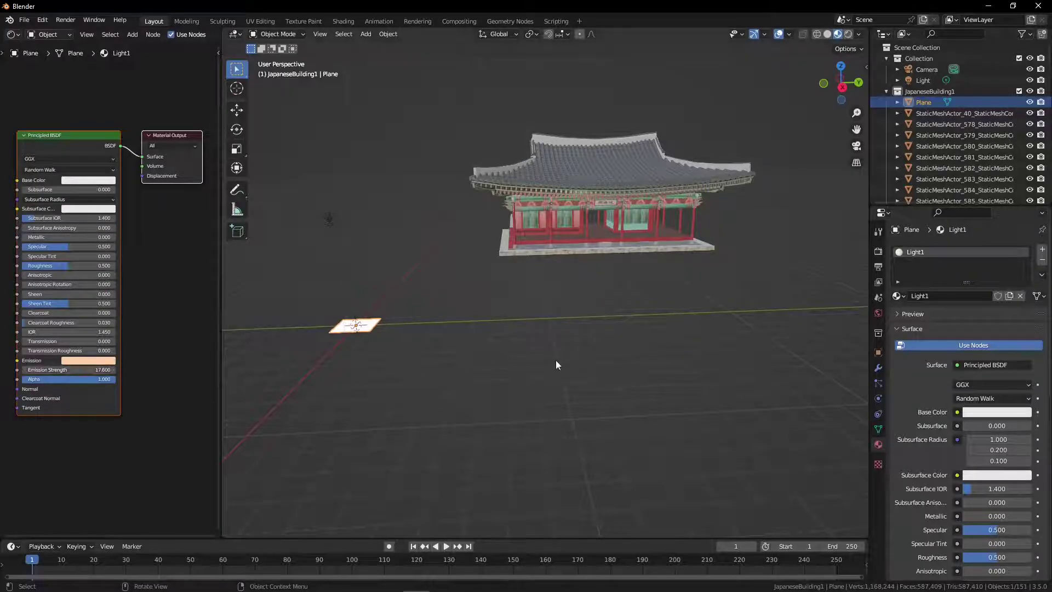
pyautogui.moveTo(555, 360); pyautogui.dragTo(748, 360, button='middle')
# Rotate the light plane upright and place copies of it around the temple
pyautogui.press('r')
pyautogui.click(520, 224)
pyautogui.moveTo(521, 223); pyautogui.dragTo(564, 283, button='middle')
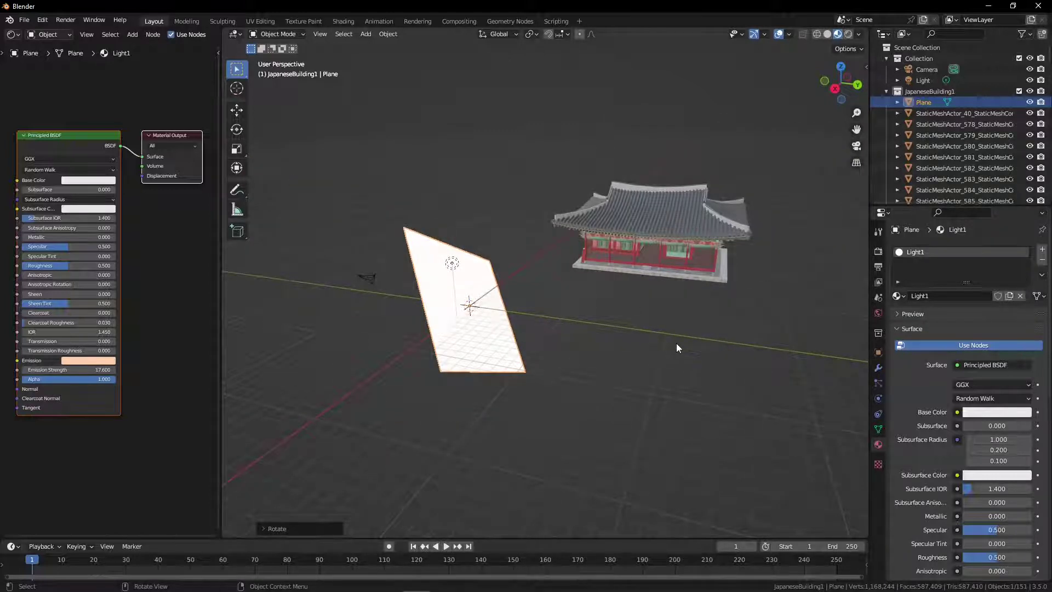
pyautogui.moveTo(676, 342); pyautogui.dragTo(503, 402, button='middle')
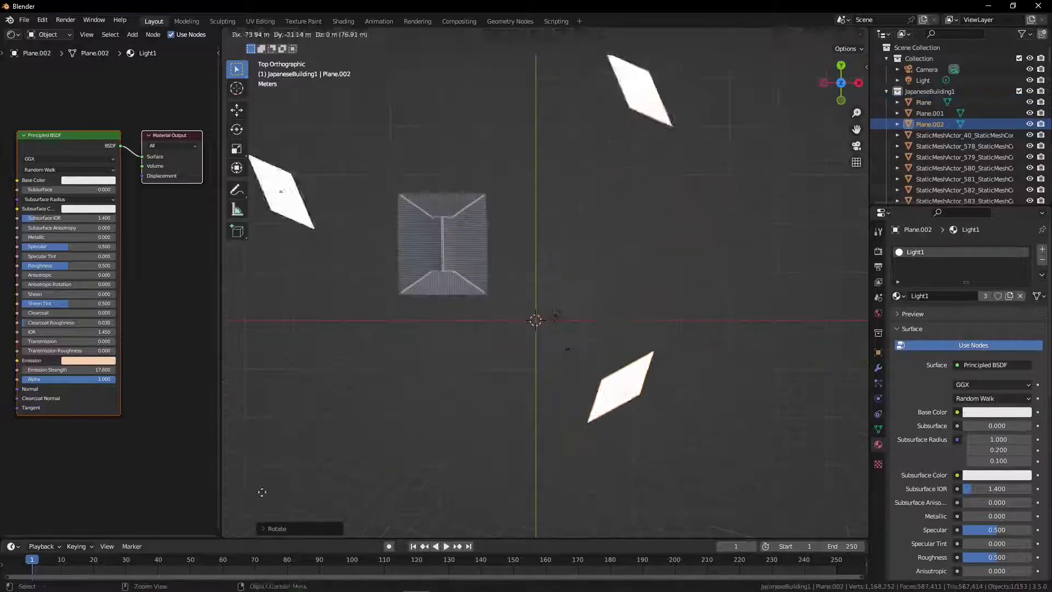
pyautogui.moveTo(258, 493); pyautogui.dragTo(739, 446, button='middle')
pyautogui.press('r')
pyautogui.press('r')
pyautogui.click(643, 440)
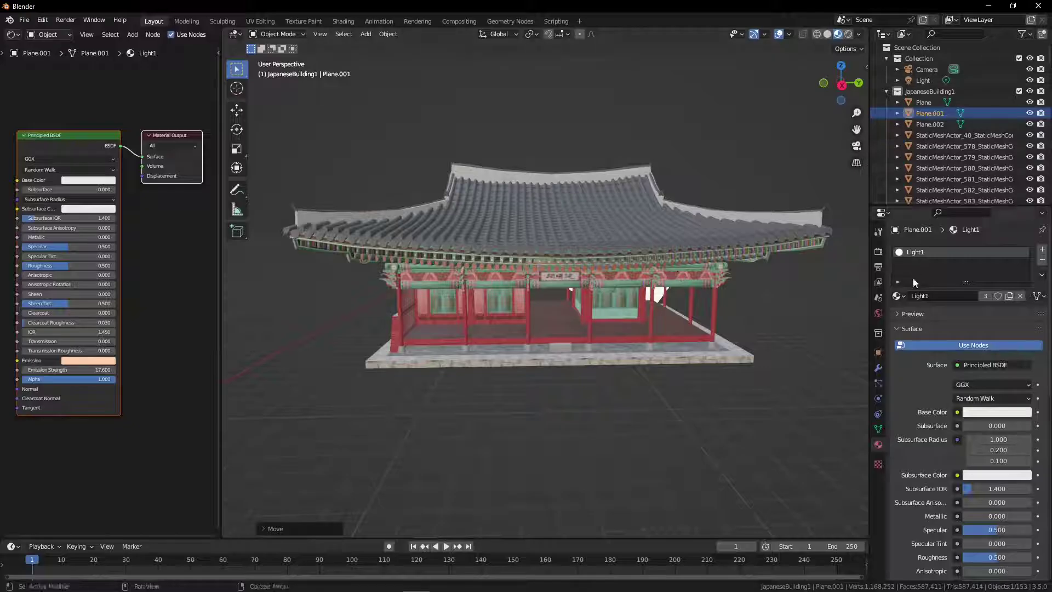
# Switch the render engine to Cycles with rendered shading and raise Light1's emission strength to 36.1
pyautogui.click(878, 251)
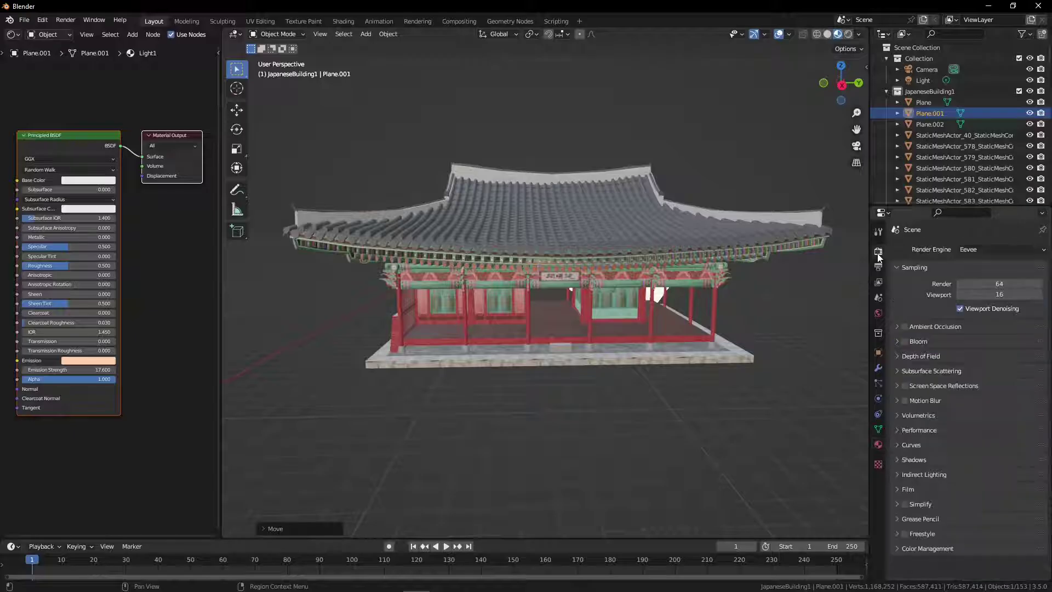
pyautogui.click(989, 249)
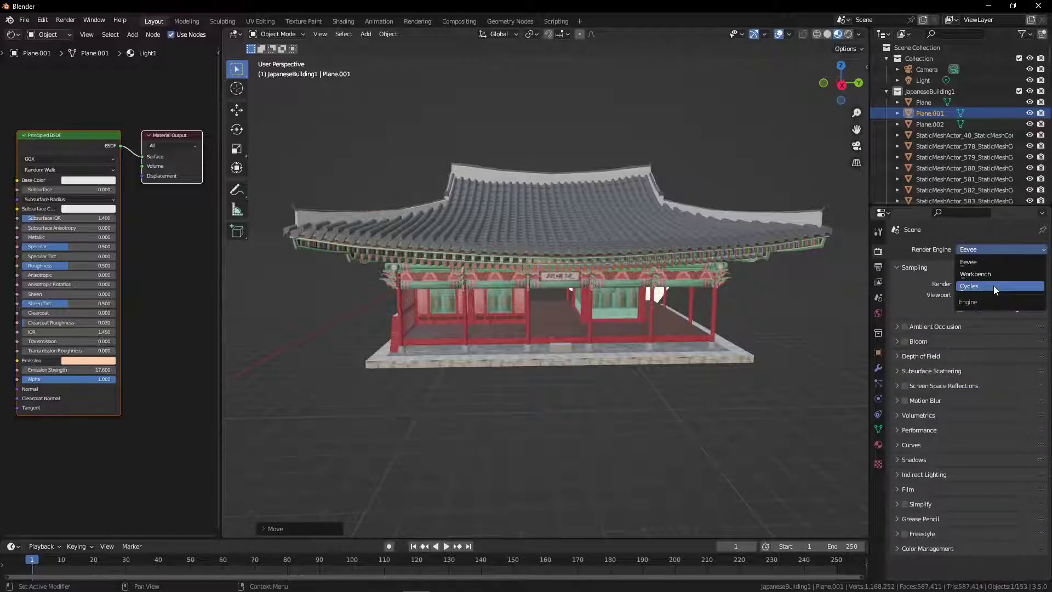
pyautogui.click(994, 286)
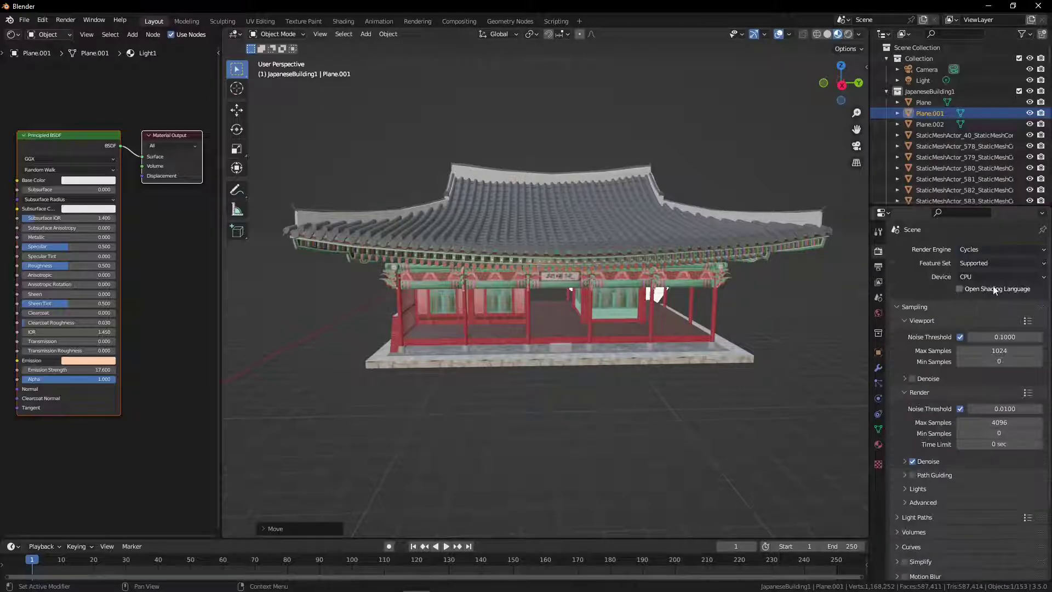
pyautogui.click(848, 34)
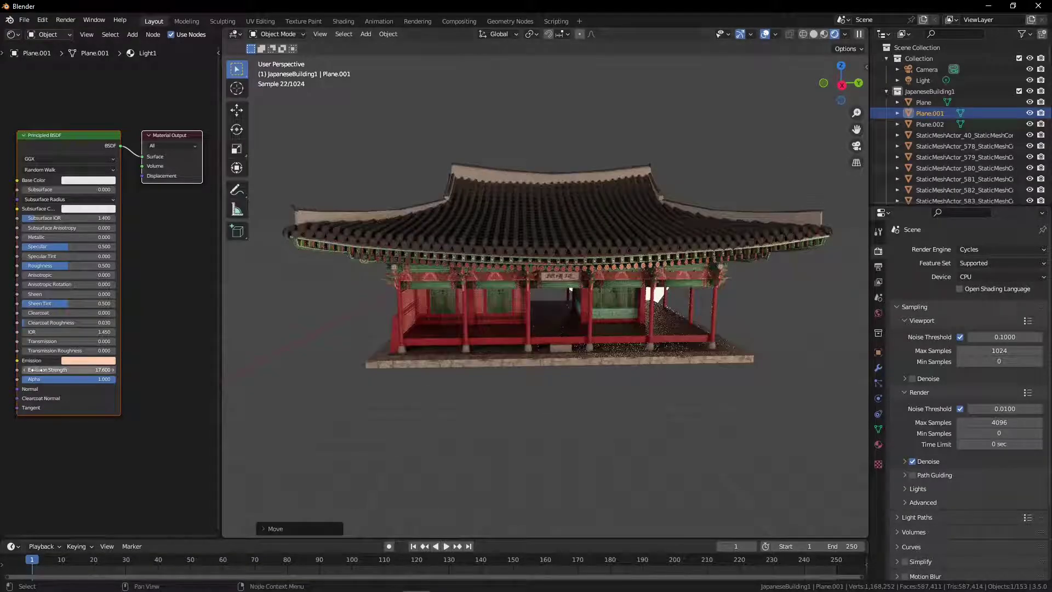
pyautogui.moveTo(66, 370); pyautogui.dragTo(87, 370)
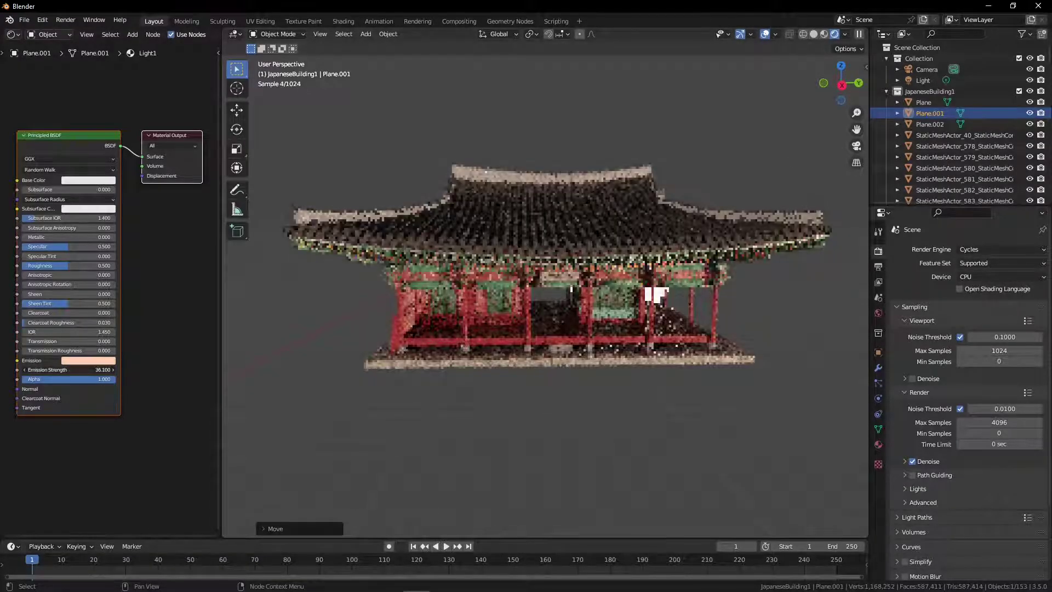
pyautogui.scroll(1, 575, 346)
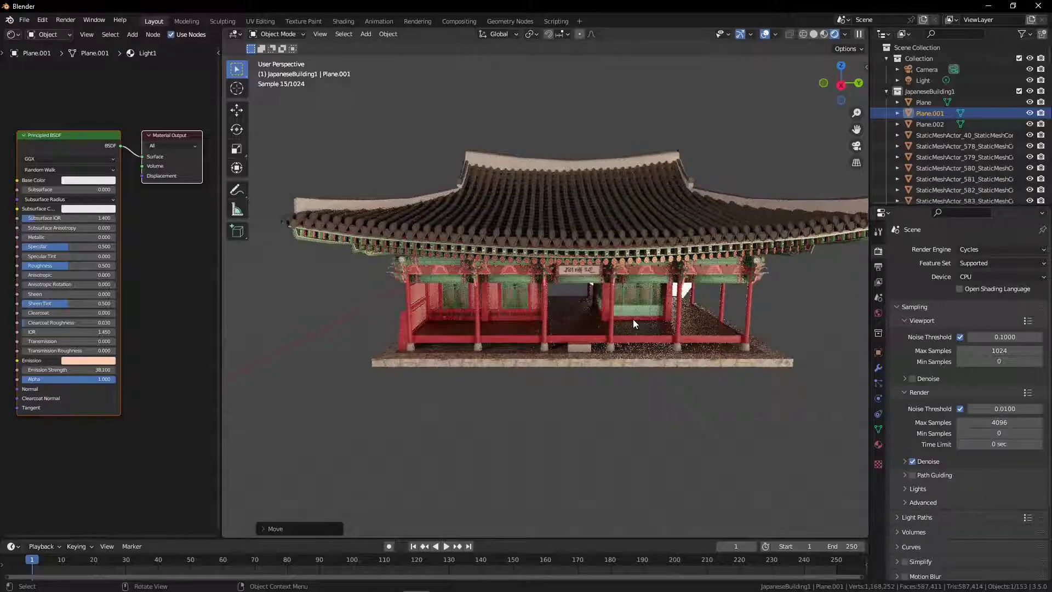
# Render the temple from the camera view with F12
pyautogui.press('KP_0')
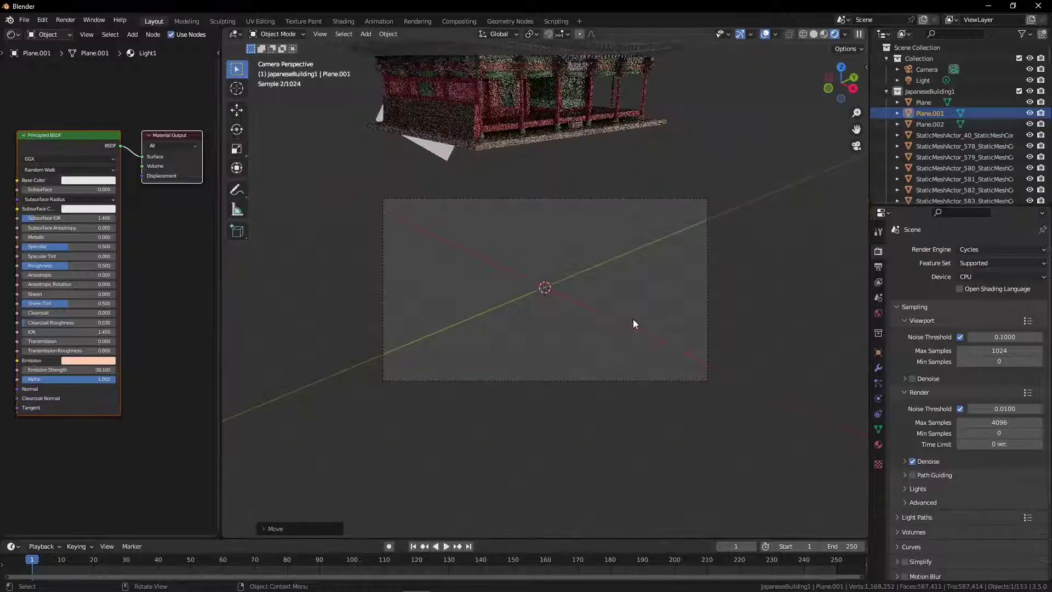
pyautogui.click(651, 379)
pyautogui.press('g')
pyautogui.press('Escape')
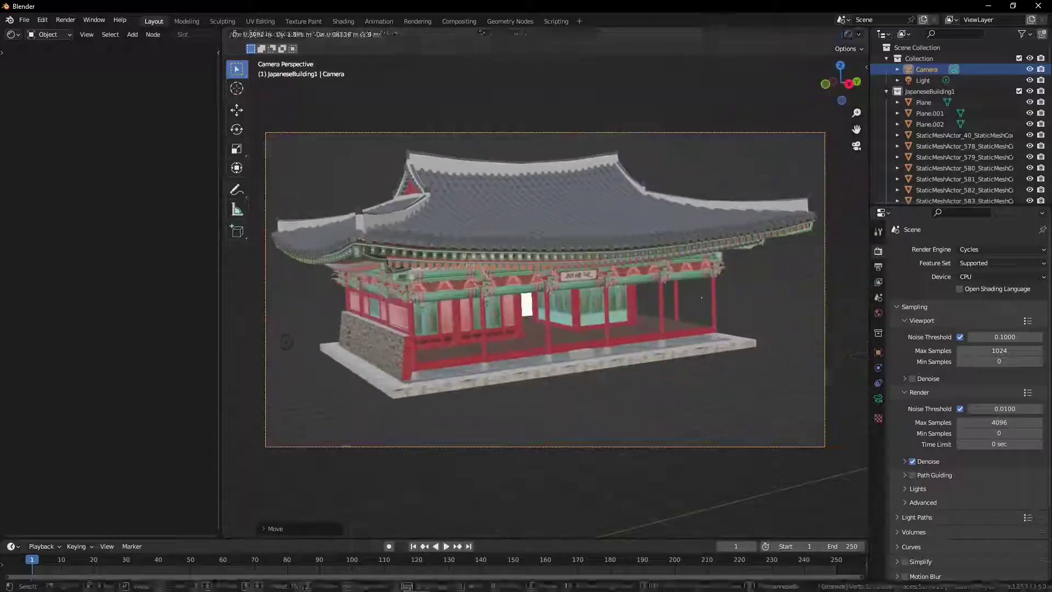
pyautogui.press('F12')
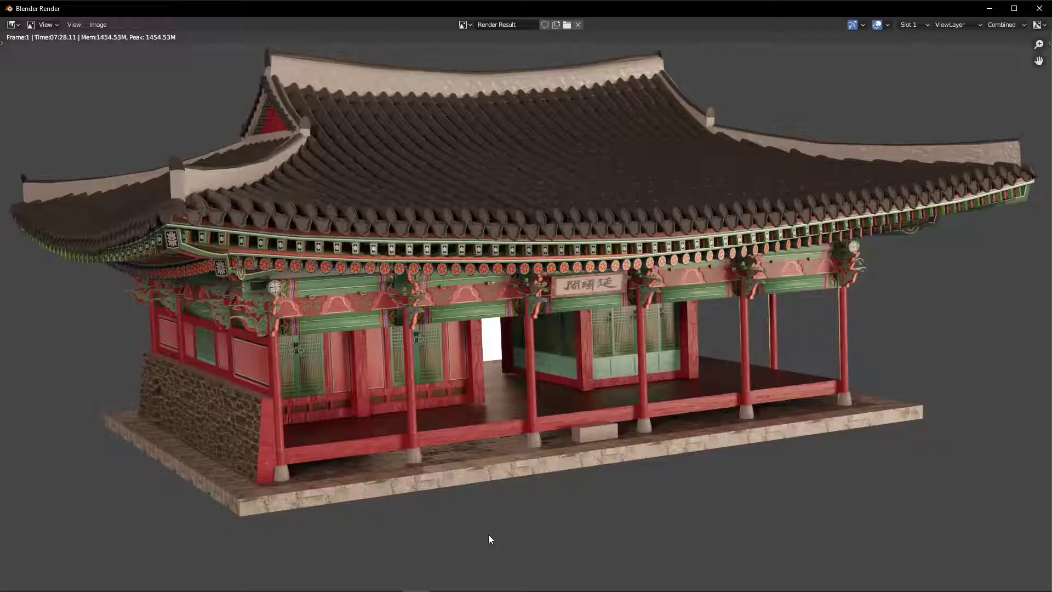